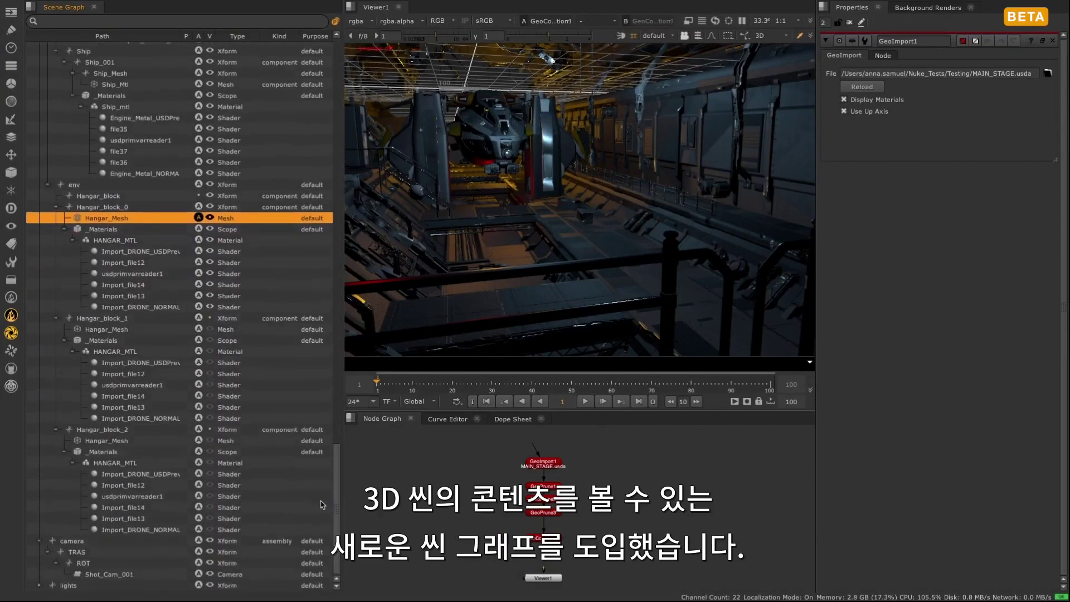
- Select the six shaders under the Drone_1 material of Drone_instance_0 in the scene graph, and clear the selection
scroll(323, 391, up, 15)
scroll(323, 297, up, 15)
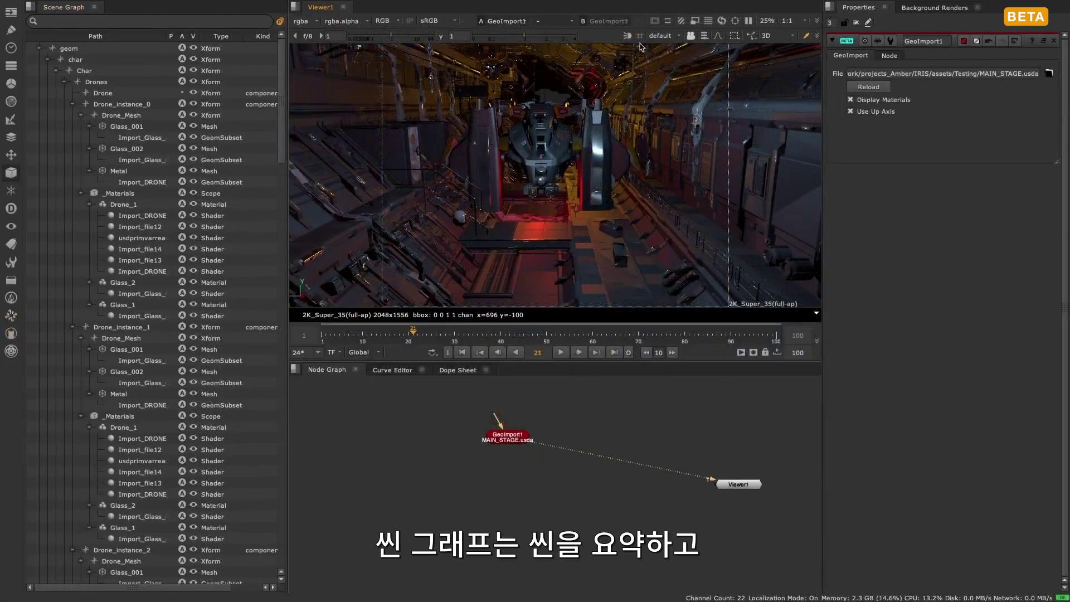
click(530, 483)
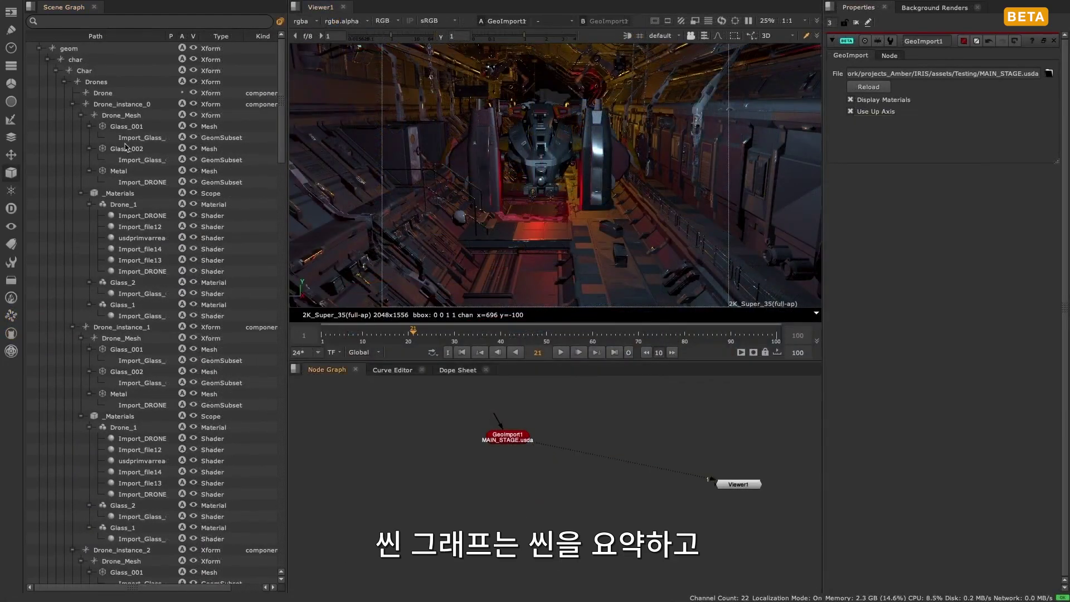
click(145, 219)
shift+click(143, 271)
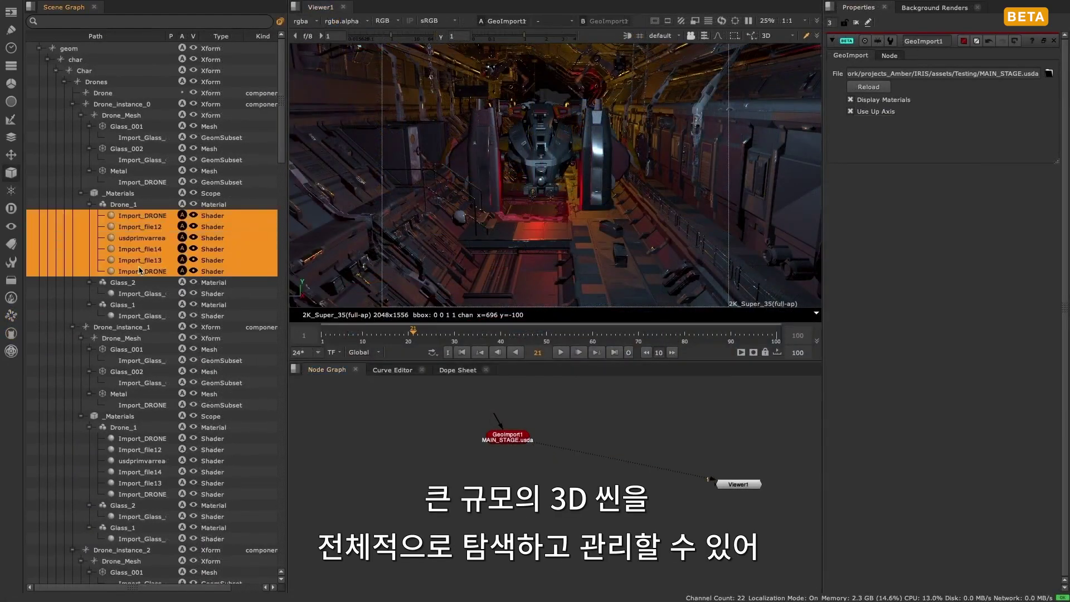
click(150, 286)
- Collapse the char group and clear the overrides on pointlight_RED1 under lights
click(47, 59)
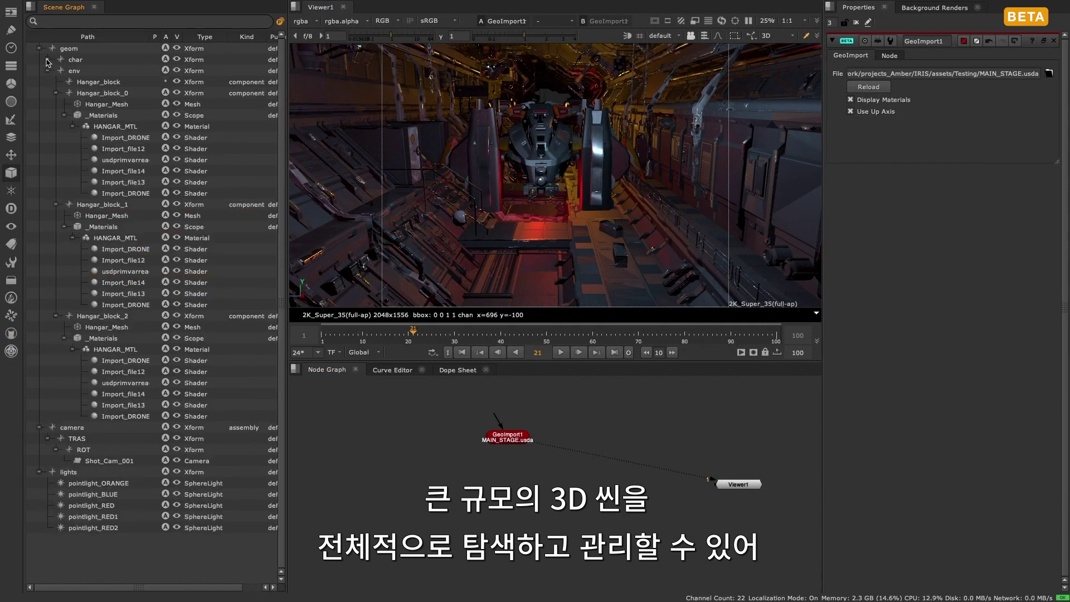
click(140, 506)
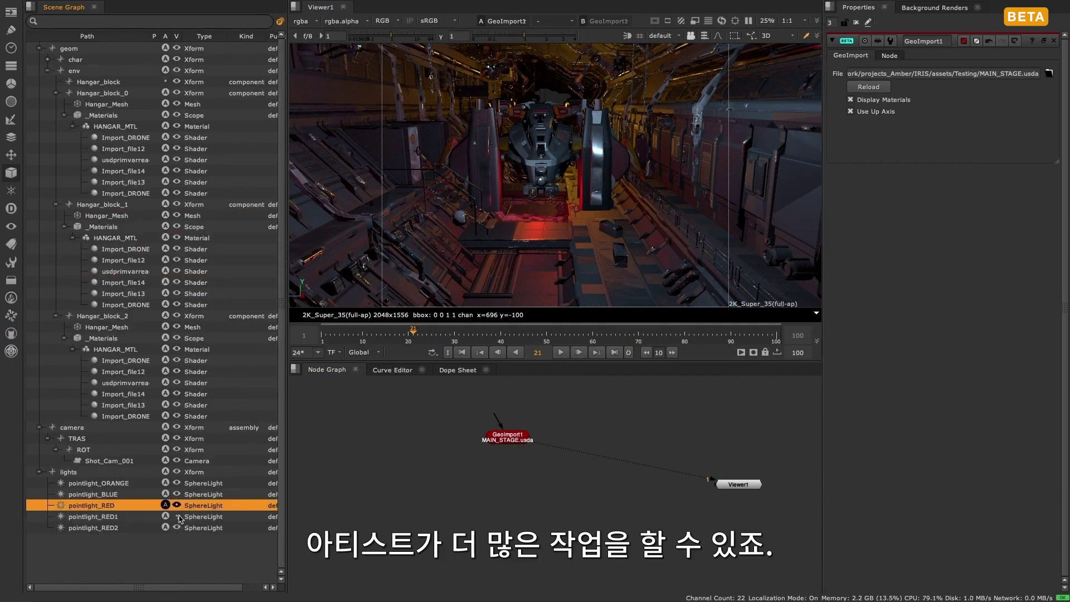
right_click(150, 516)
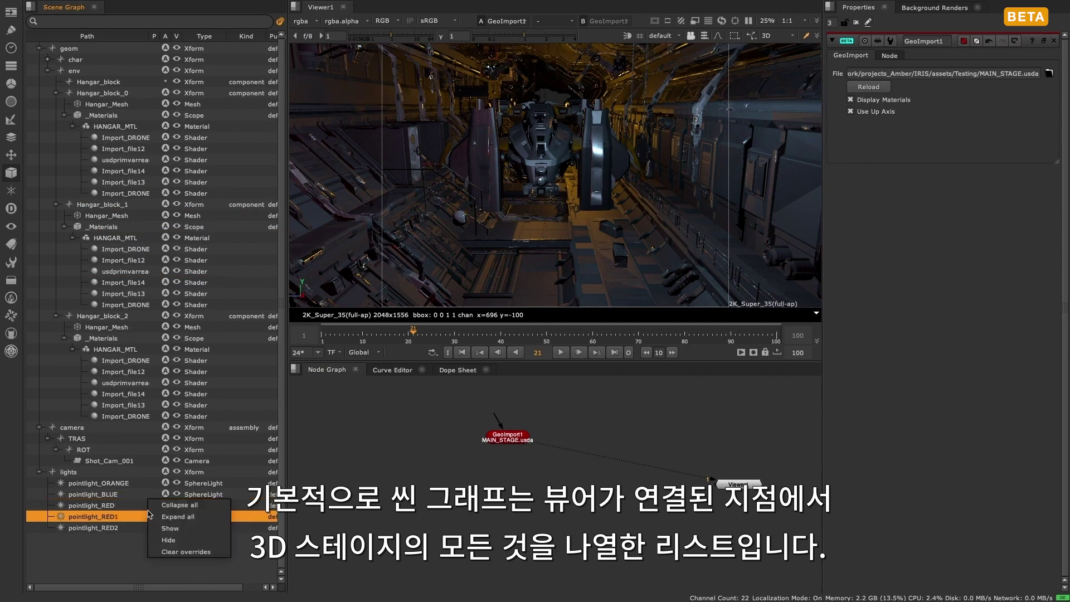
click(184, 552)
- Expand the char group again and move the Viewer1 node beneath GeoImport1 in the node graph
click(47, 59)
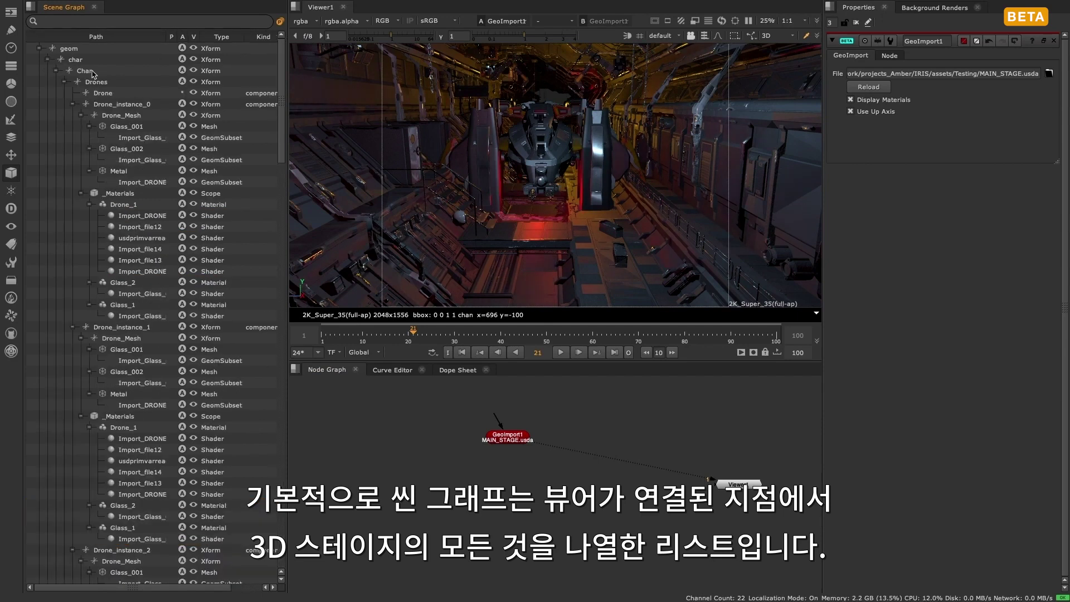
drag(739, 484, 508, 494)
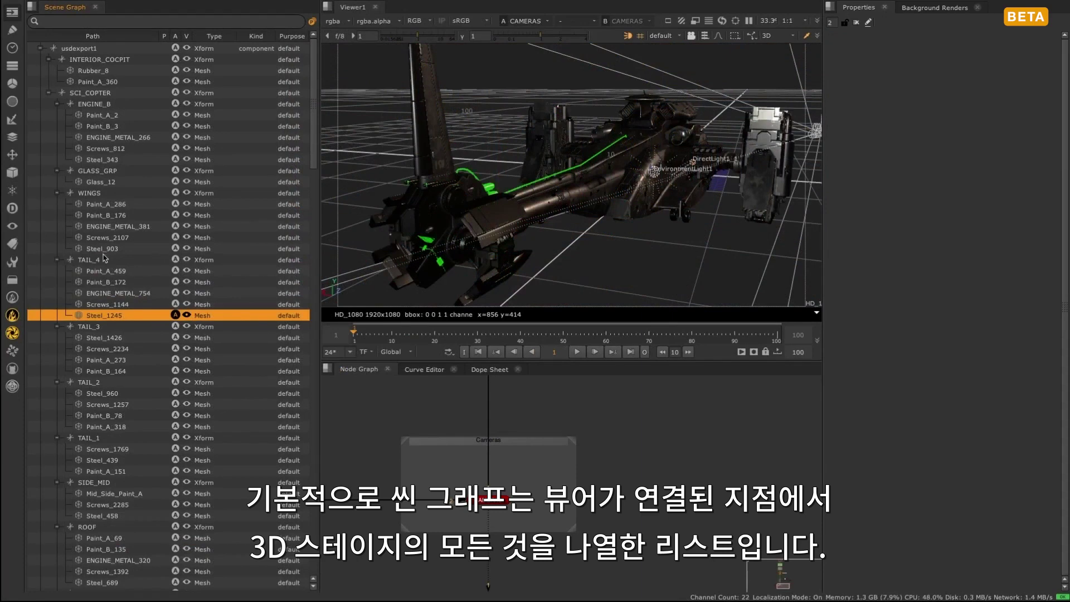
- Select the TAIL_4, WINGS and TAIL_3 groups and the Screws_2234 mesh one after another in the scene graph
click(89, 260)
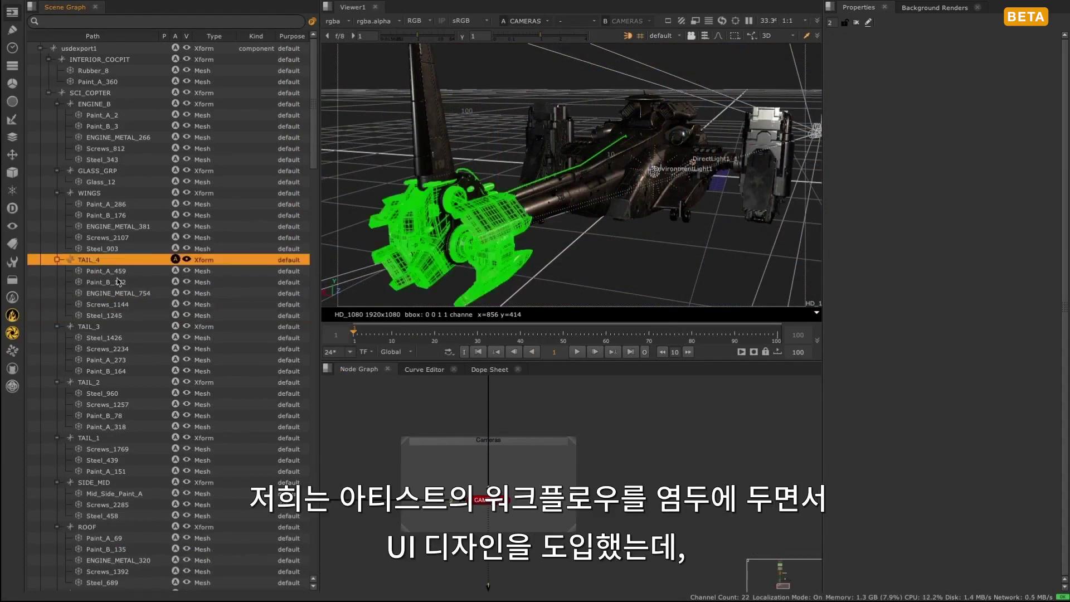
click(96, 195)
click(92, 326)
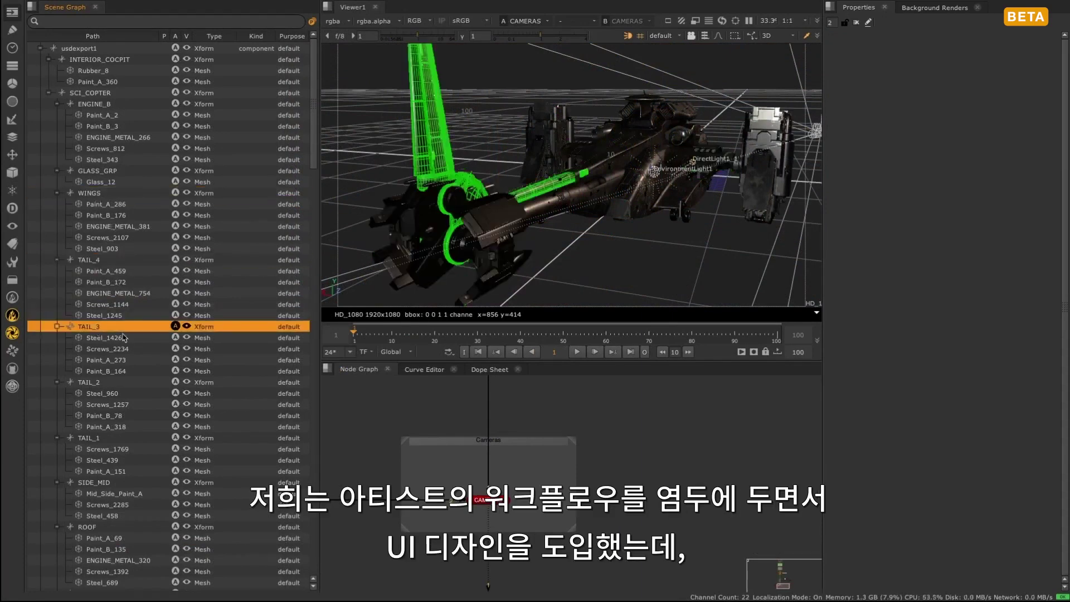
click(112, 351)
- Pick parts of the ship's tail directly in the 3D view, including the Paint_A_459 and Paint_B_172 meshes
click(374, 245)
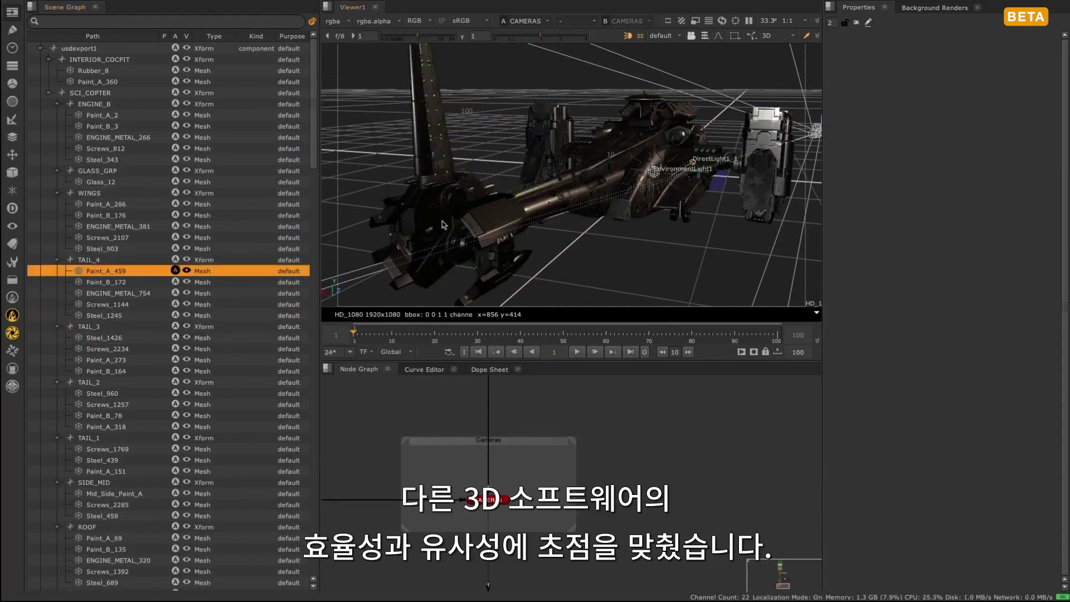
click(475, 192)
click(429, 273)
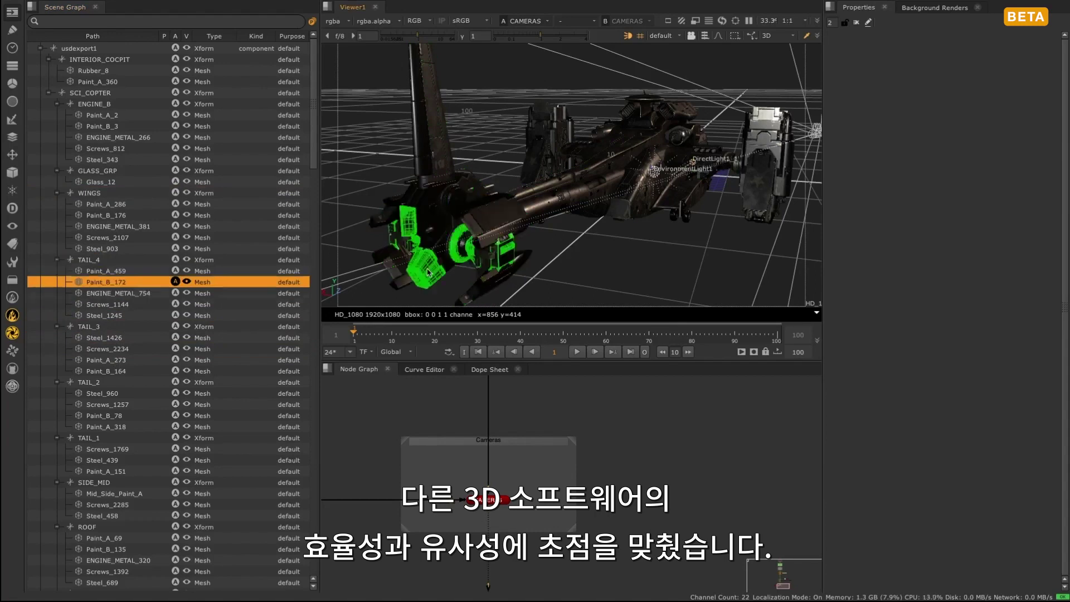
click(373, 226)
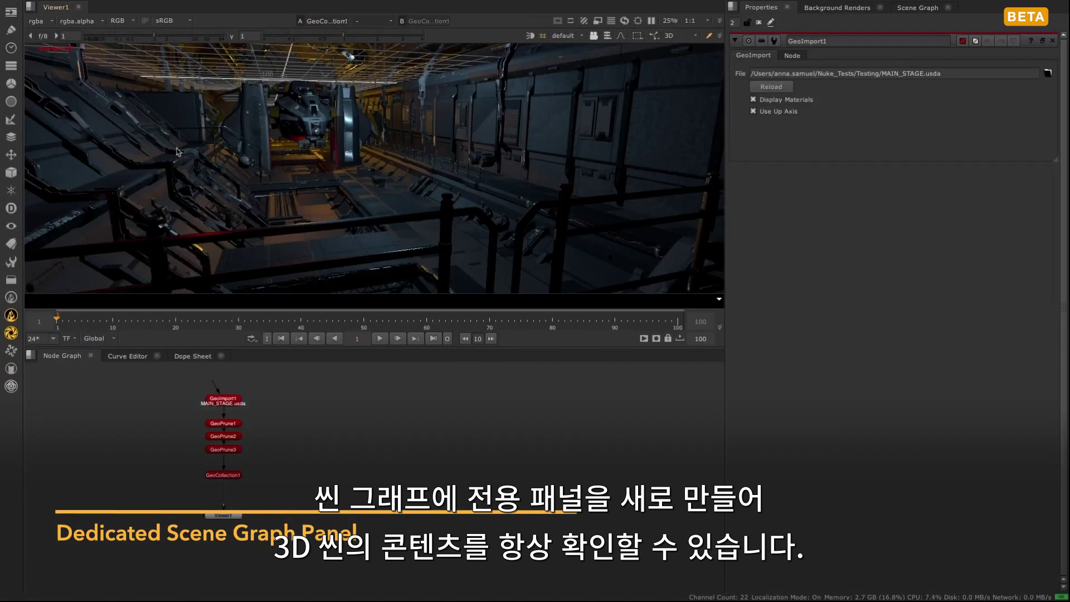
- Switch the layout to the 3D workspace
click(148, 6)
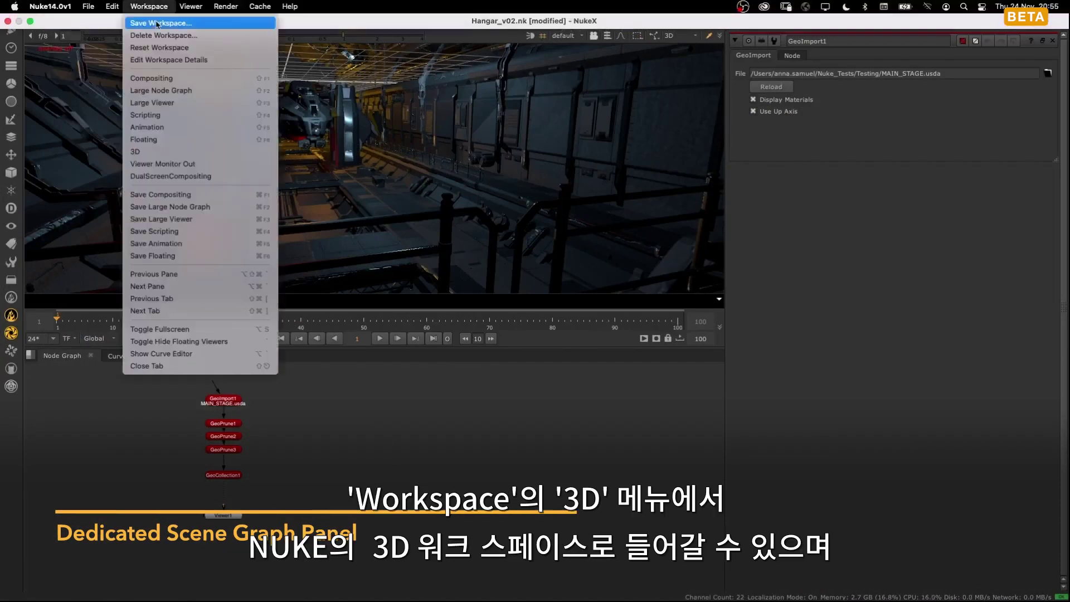
click(154, 153)
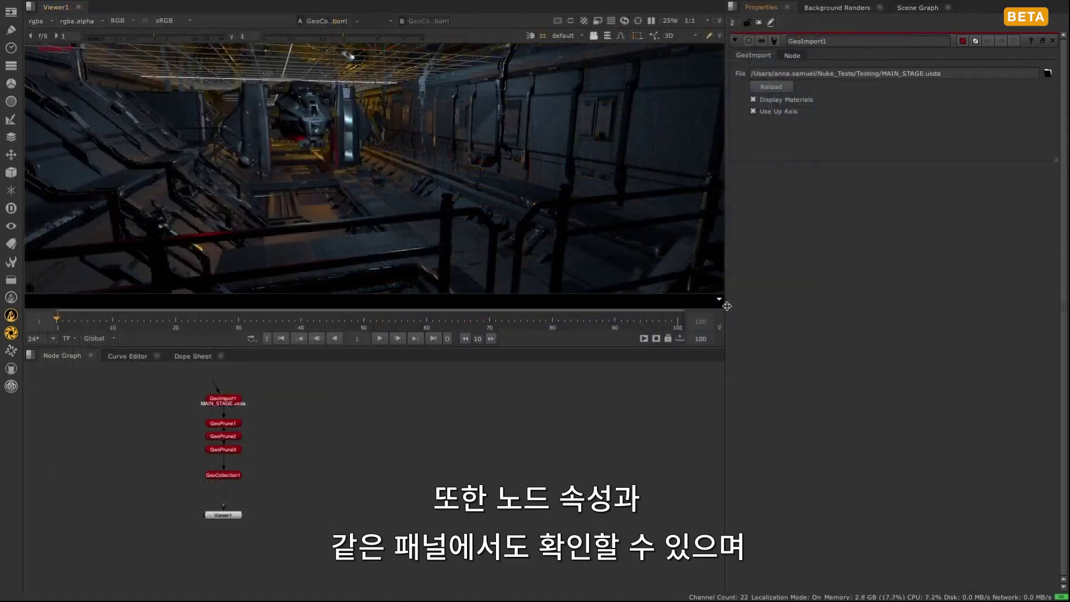
- Show the scene graph beside the node properties and look through the drone instance hierarchy
click(919, 8)
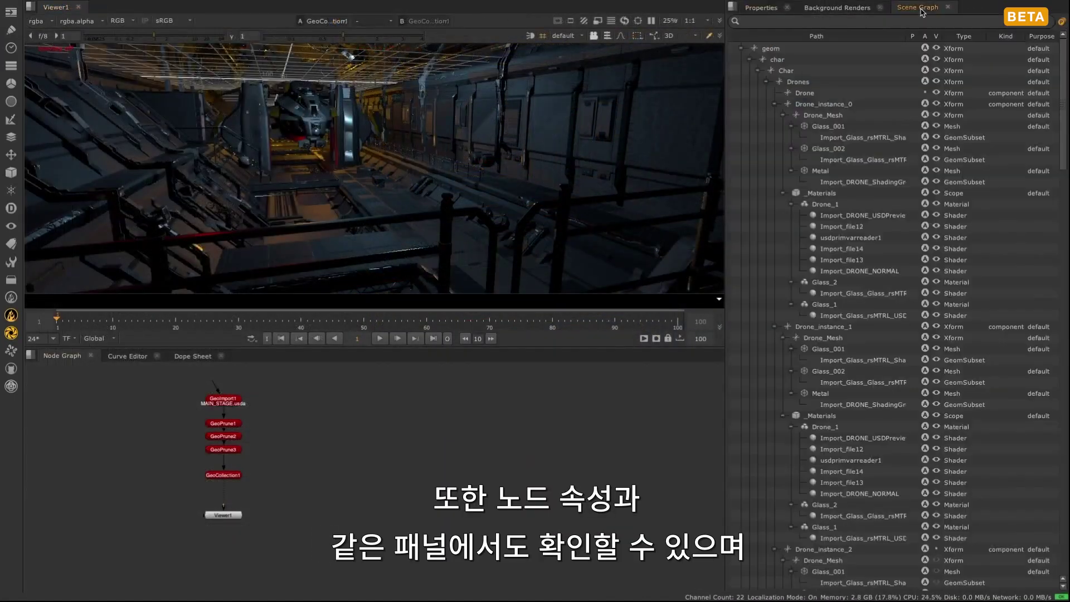
scroll(886, 262, down, 8)
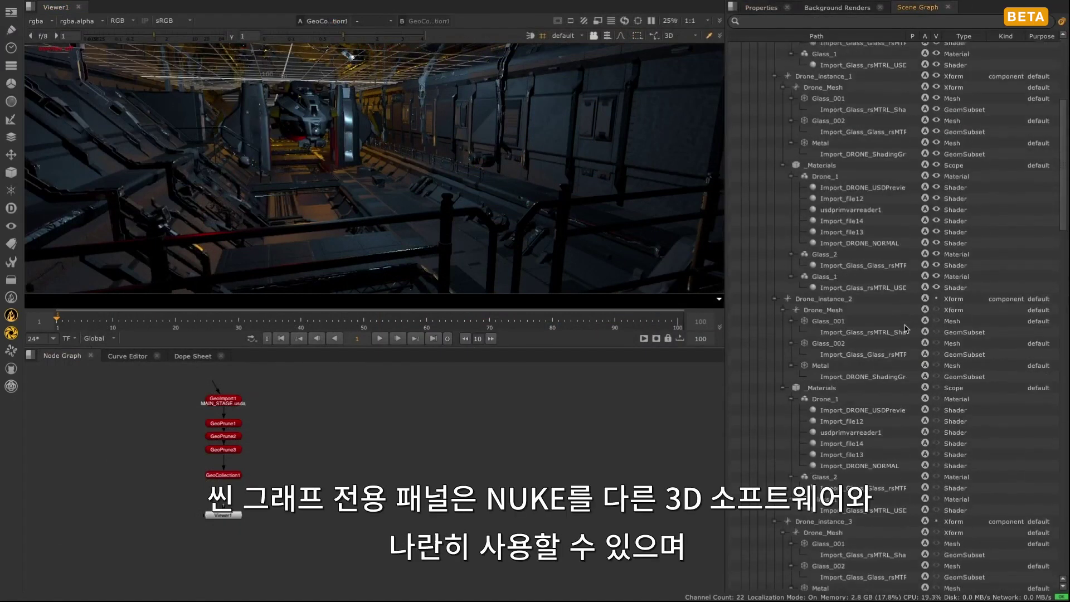
scroll(905, 329, up, 8)
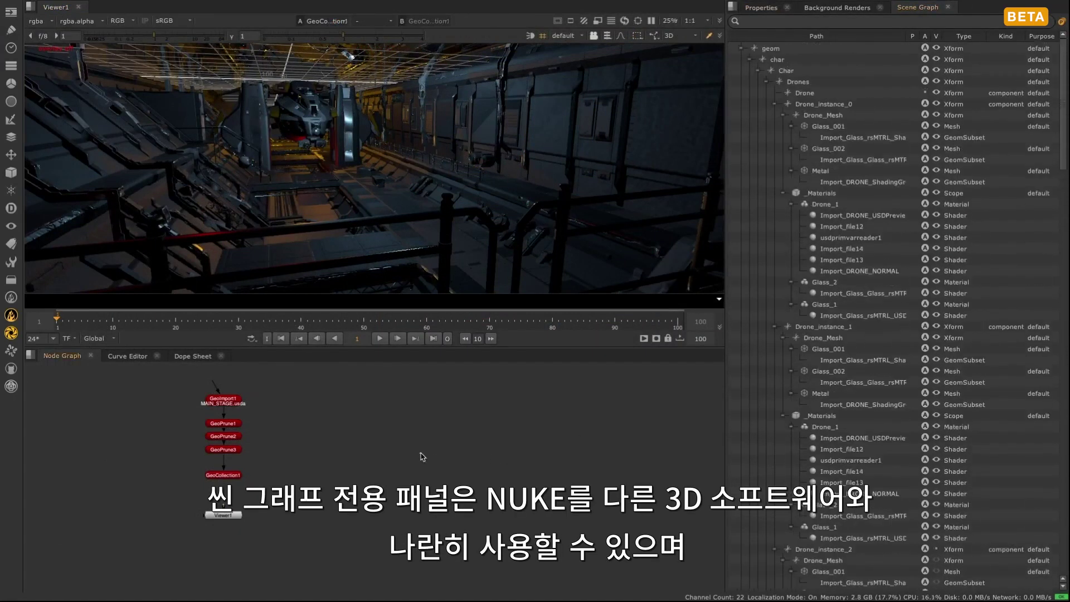
- Apply the 3D workspace to get the dedicated Scene Graph panel
click(149, 6)
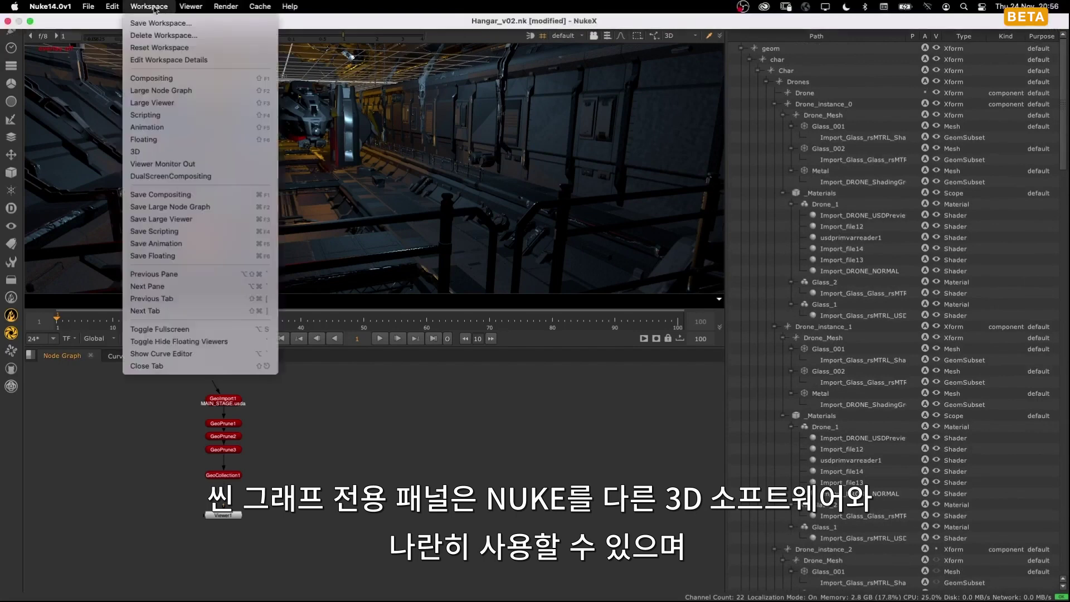
click(153, 151)
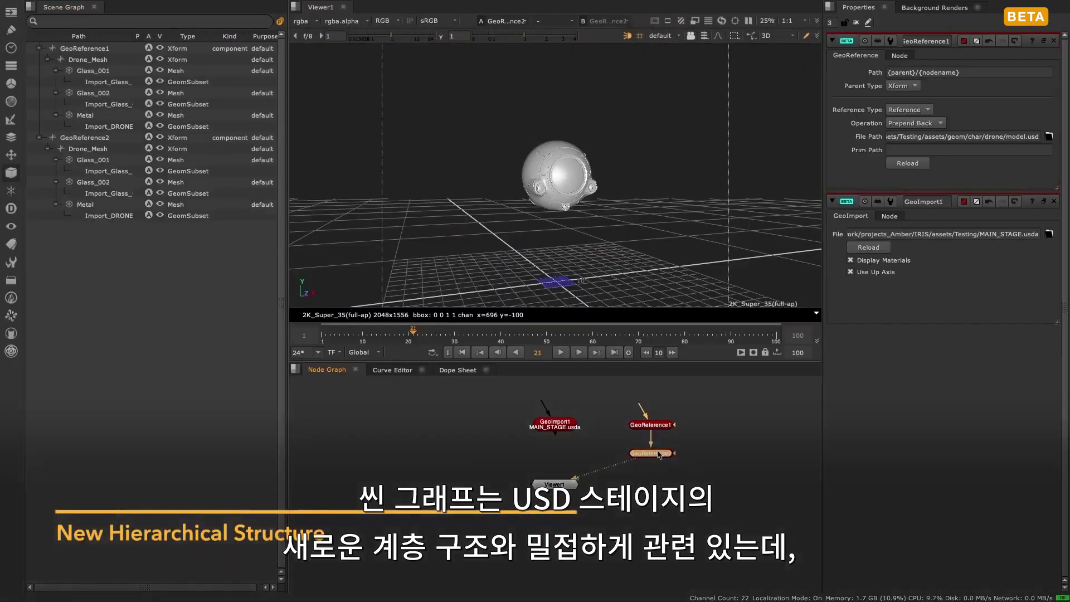
- Add a GeoTransform for each extra drone reference, moving the second drone to X 59 and the third to X 115
key(Tab)
key(Return)
drag(591, 276, 664, 277)
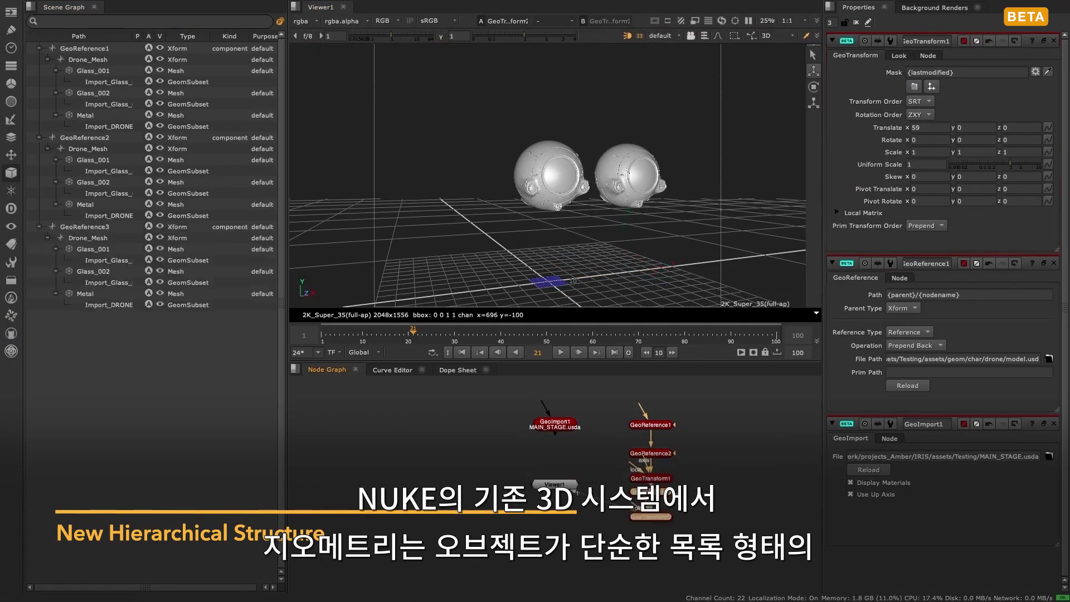
drag(664, 278, 730, 268)
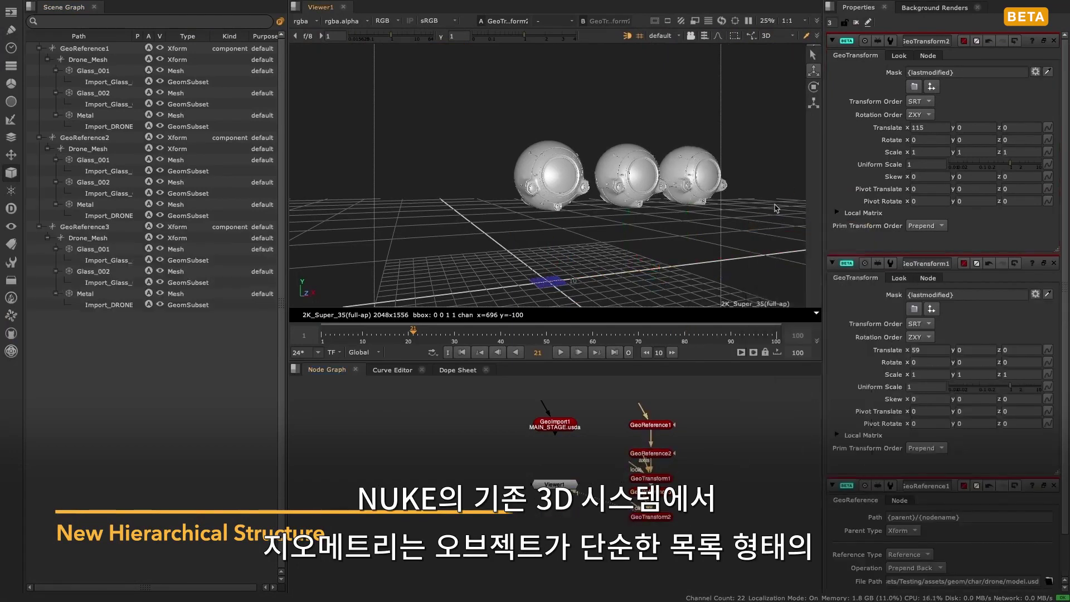
- Add a GeoInstance node after GeoTransform2 and offset its instances with the transform handle in the 3D view
alt+drag(777, 208, 544, 214)
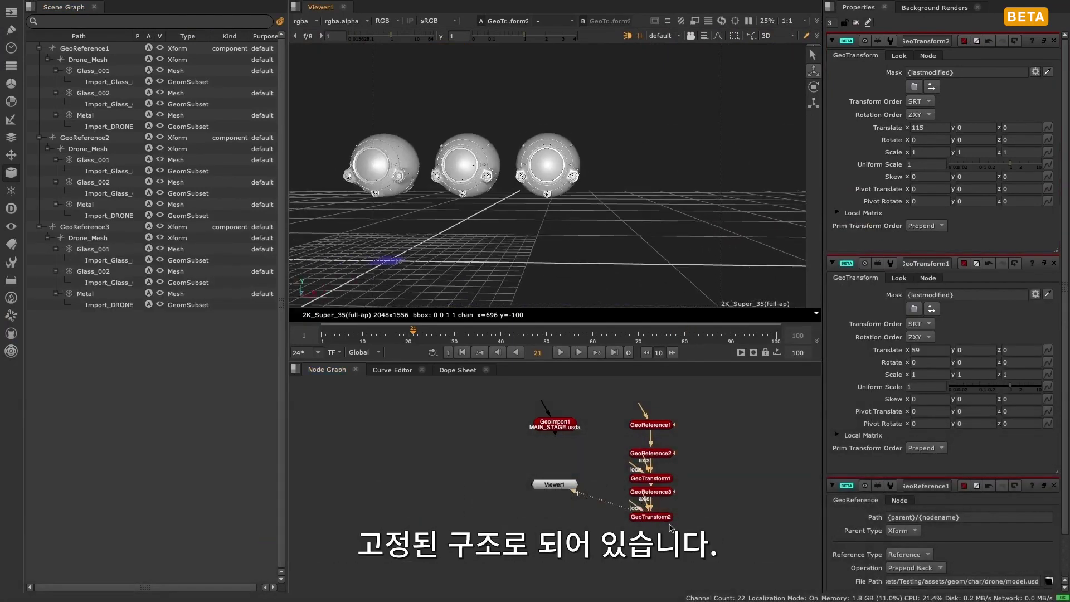
key(Tab)
text(geoinst)
key(Return)
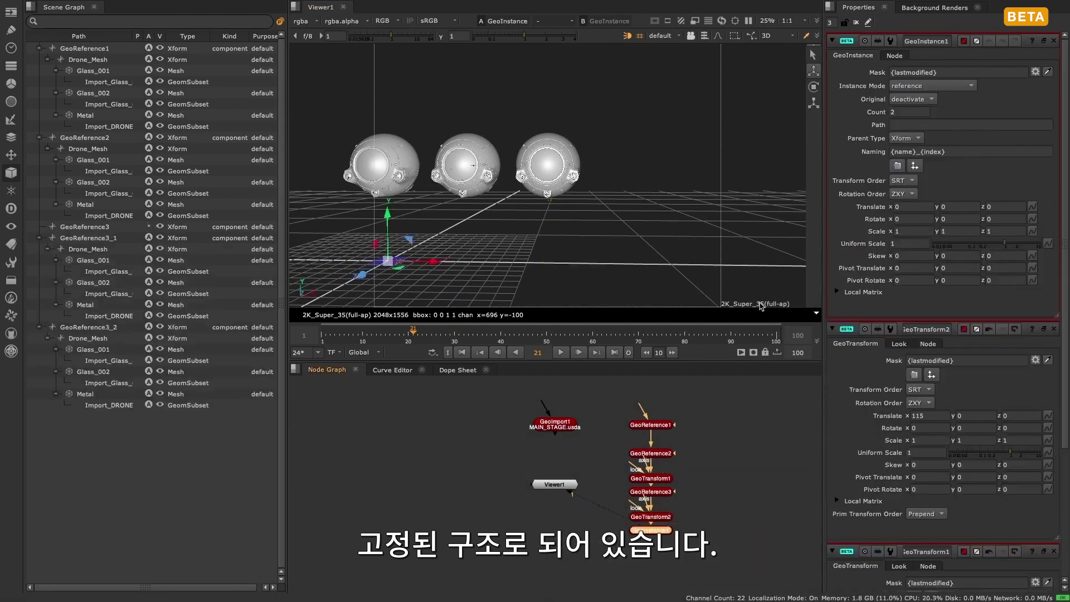
drag(432, 268, 499, 195)
- Set the GeoInstance count to 5
click(908, 111)
text(5)
key(Return)
key(e)
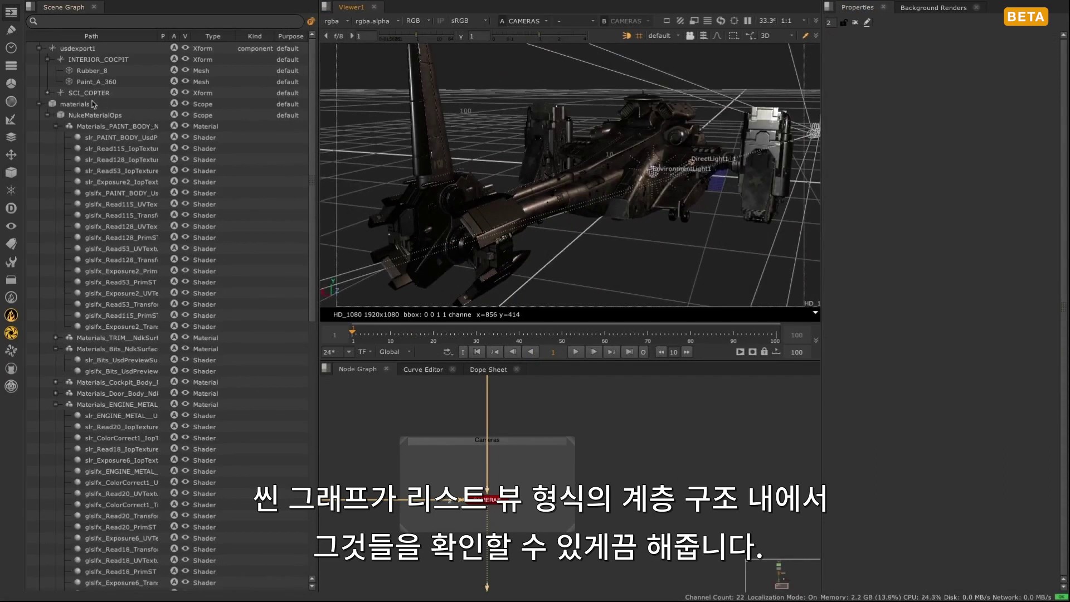
- Expand the SCI_COPTER and ENGINE_B groups in the ship scene, and fully expand geom in the hangar scene
click(48, 93)
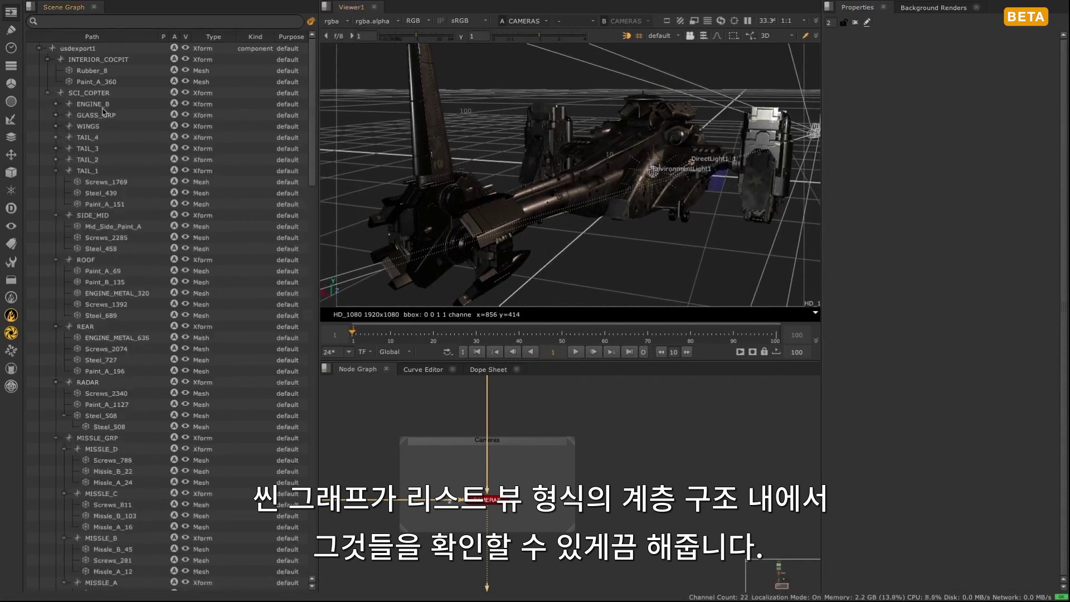
click(55, 104)
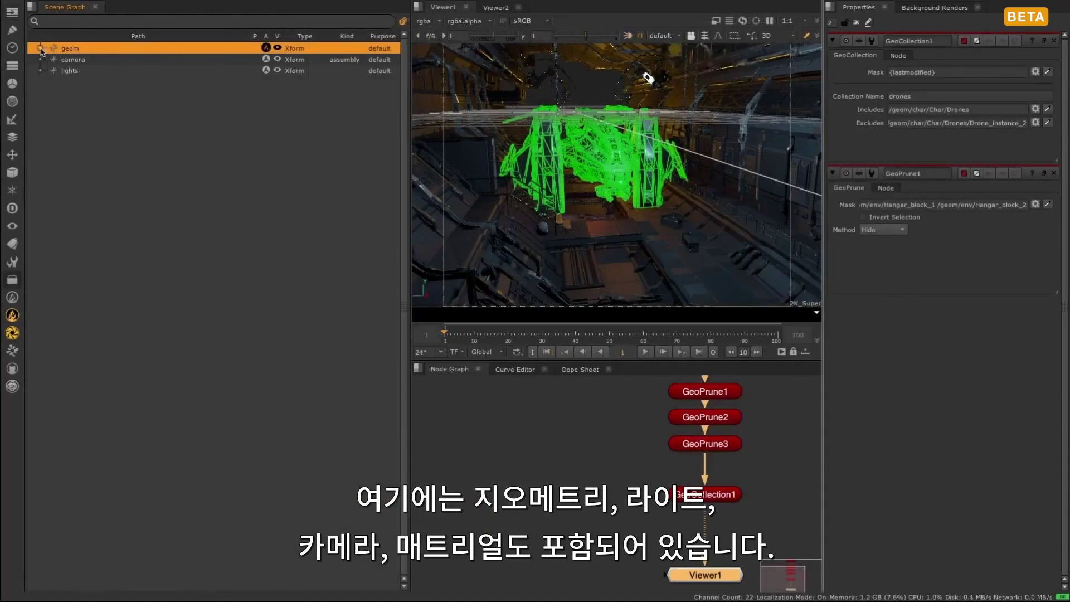
shift+click(40, 49)
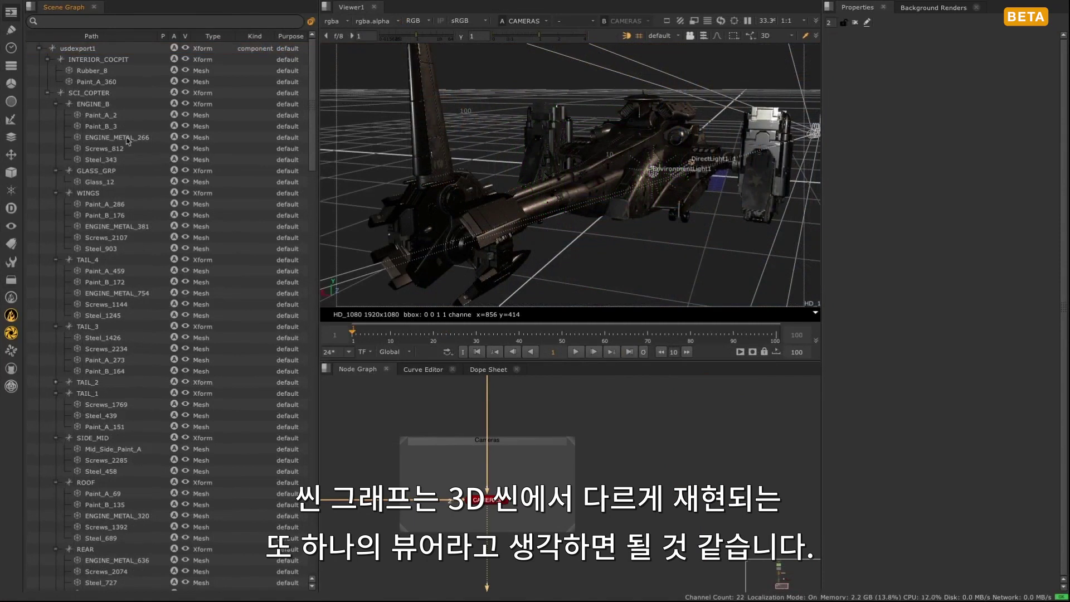
- Select the TAIL_4 group, and its Paint_A_459, Paint_B_172, ENGINE_METAL_754, Screws_1144 and Steel_1245 meshes one after another
click(96, 261)
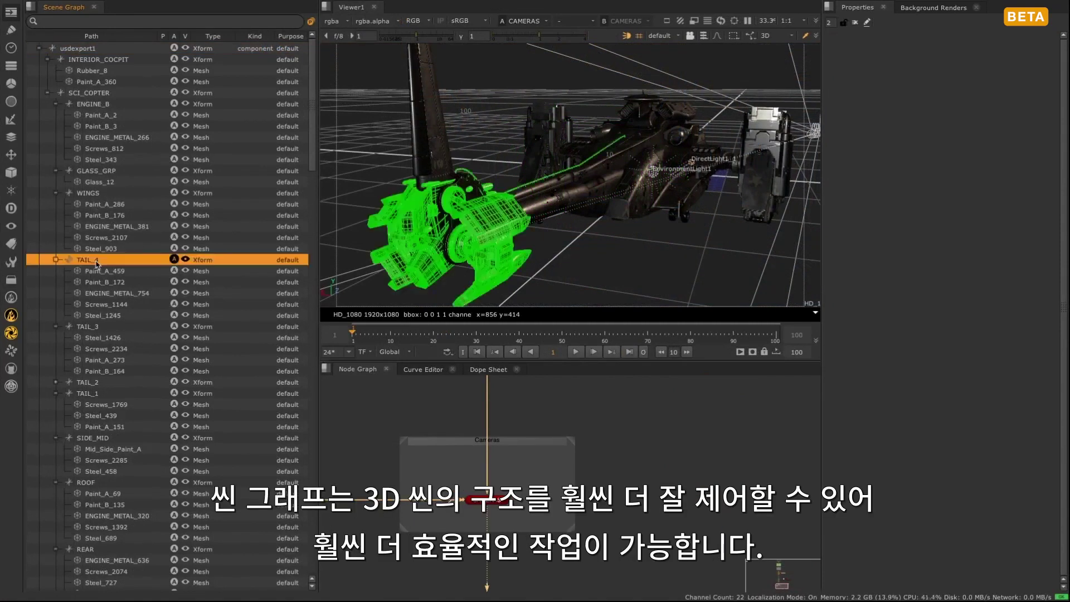
click(115, 273)
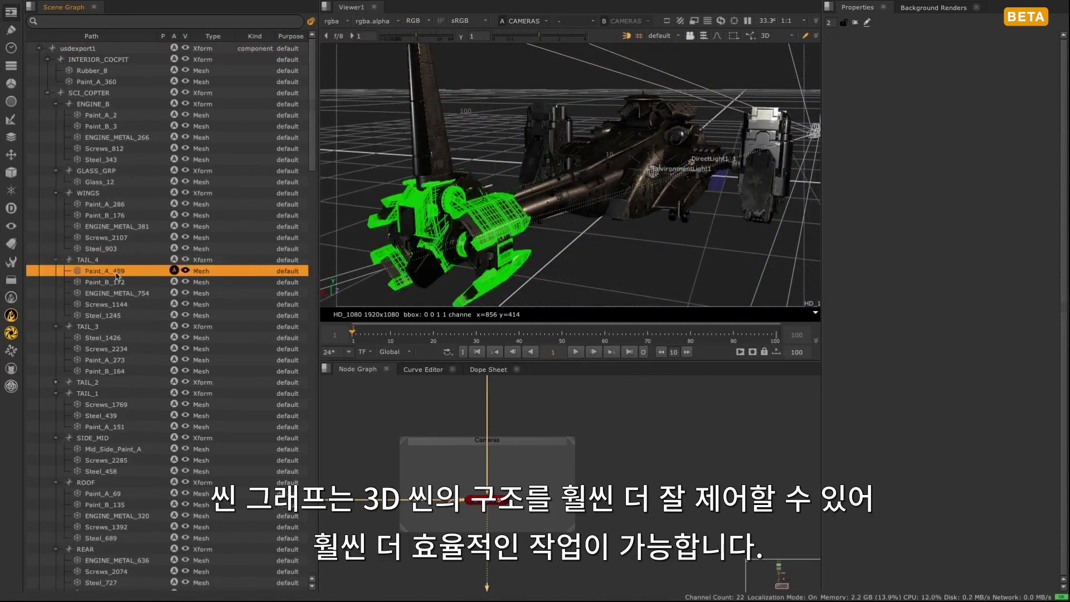
click(96, 285)
click(100, 294)
click(101, 304)
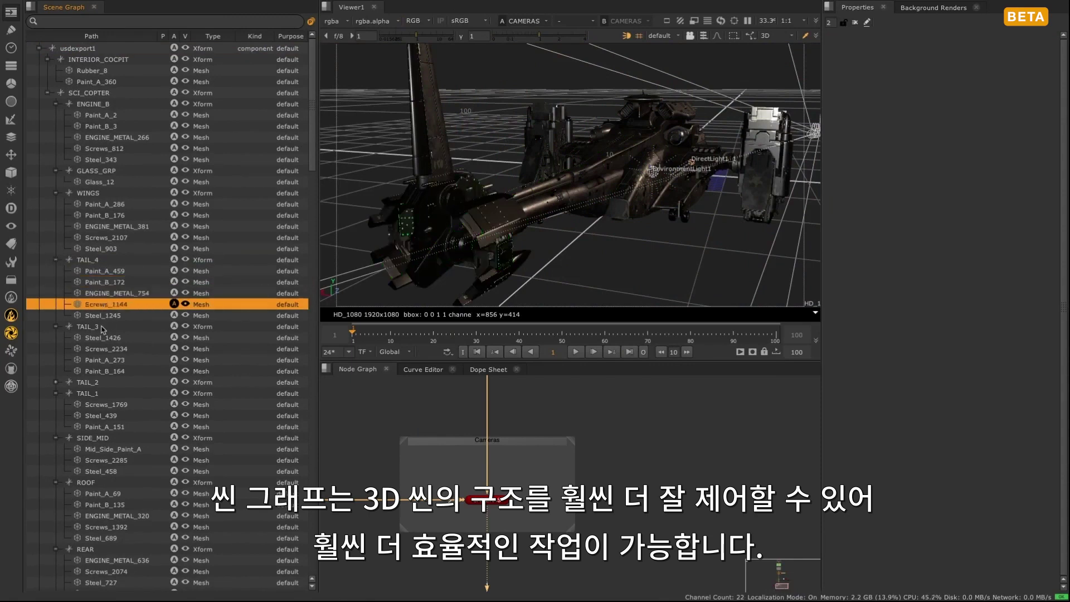
key(Down)
- Select the WINGS, TAIL_3 and TAIL_2 groups in turn to highlight them in the 3D view
click(89, 193)
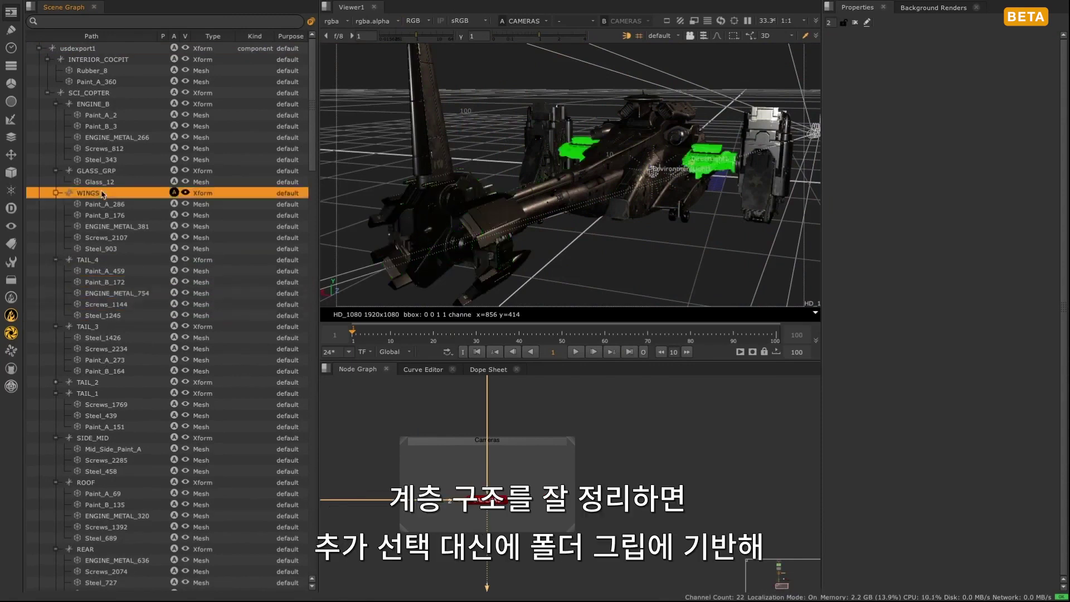
click(104, 329)
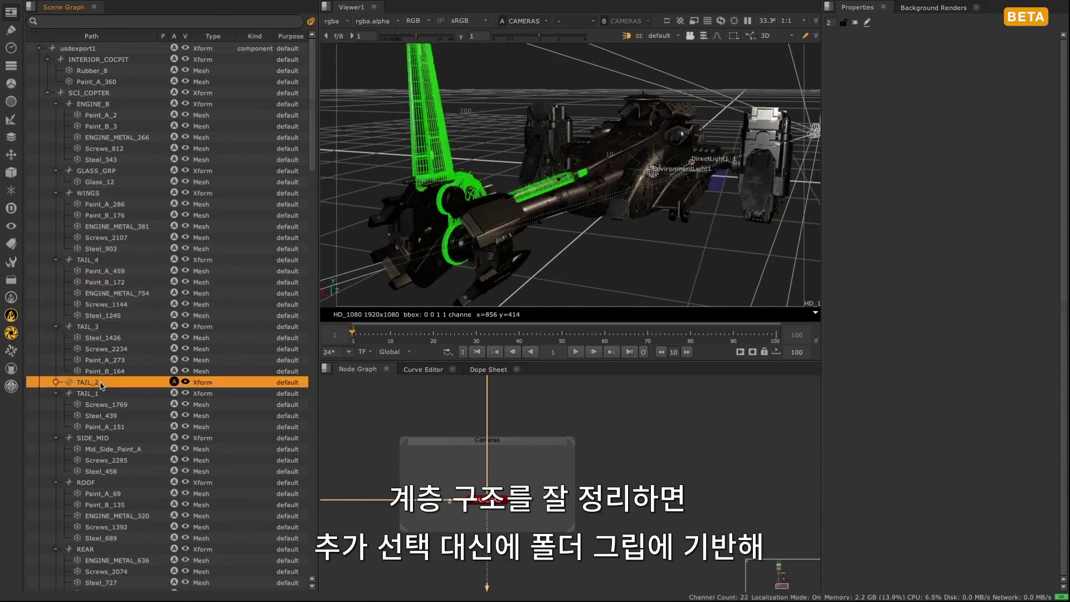
click(69, 384)
- Expand TAIL_2 and select its Screws_1257 and Paint_A_318 meshes, and the TAIL_4 group, one after another
click(56, 382)
click(108, 405)
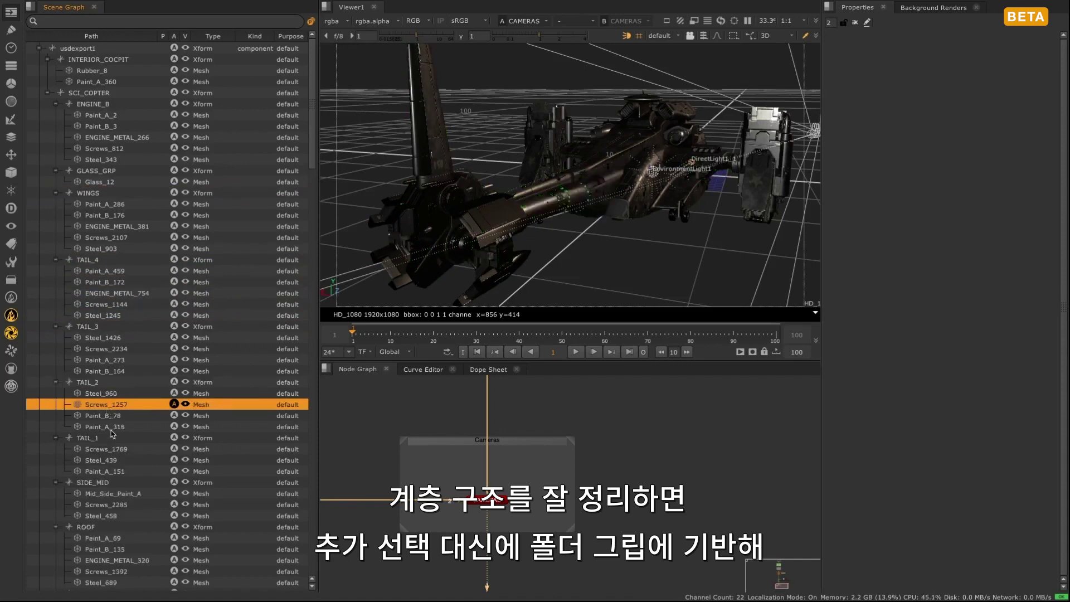
click(110, 427)
click(115, 271)
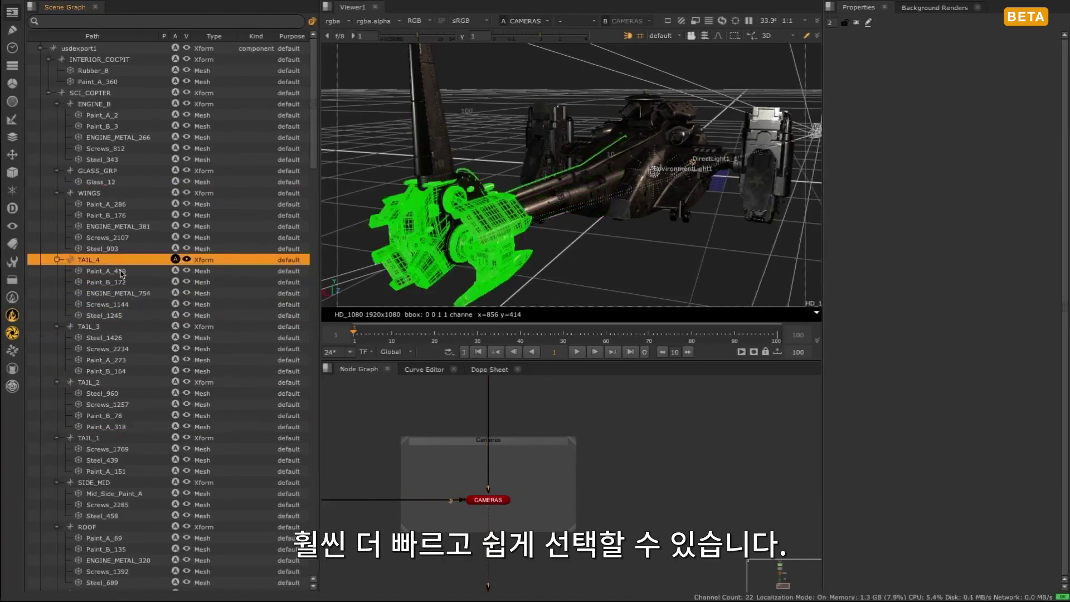
- Select TAIL_4's Paint_B_172, ENGINE_METAL_754, Screws_1144 and Steel_1245 meshes one after another to highlight them in the 3D view
click(123, 282)
click(123, 294)
click(122, 304)
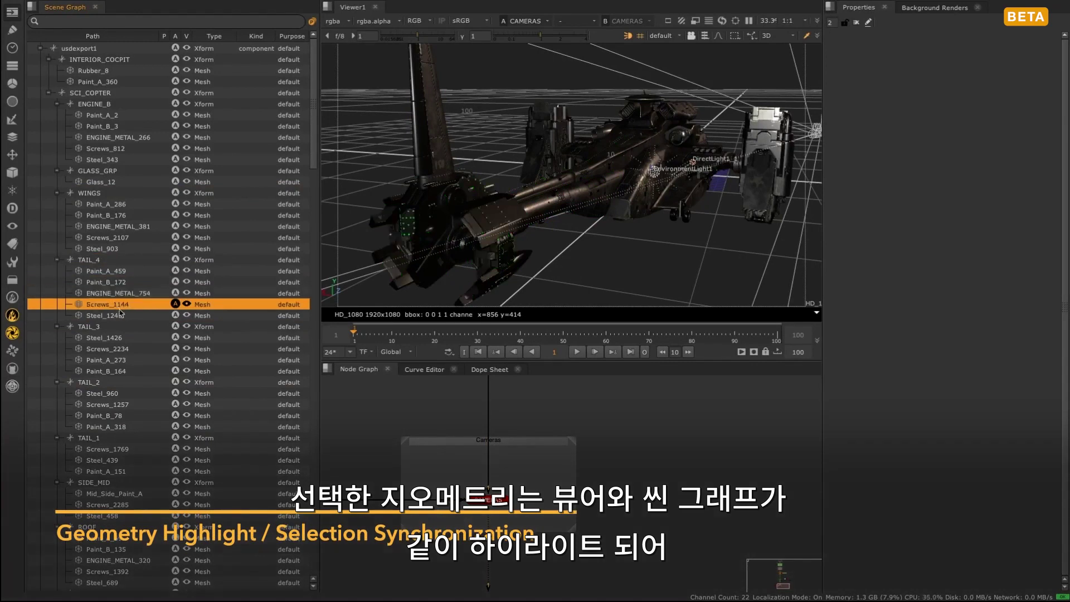
click(121, 315)
- Select the TAIL_4, WINGS and TAIL_3 groups in turn, and the Screws_2234 mesh under TAIL_3
click(98, 262)
click(98, 196)
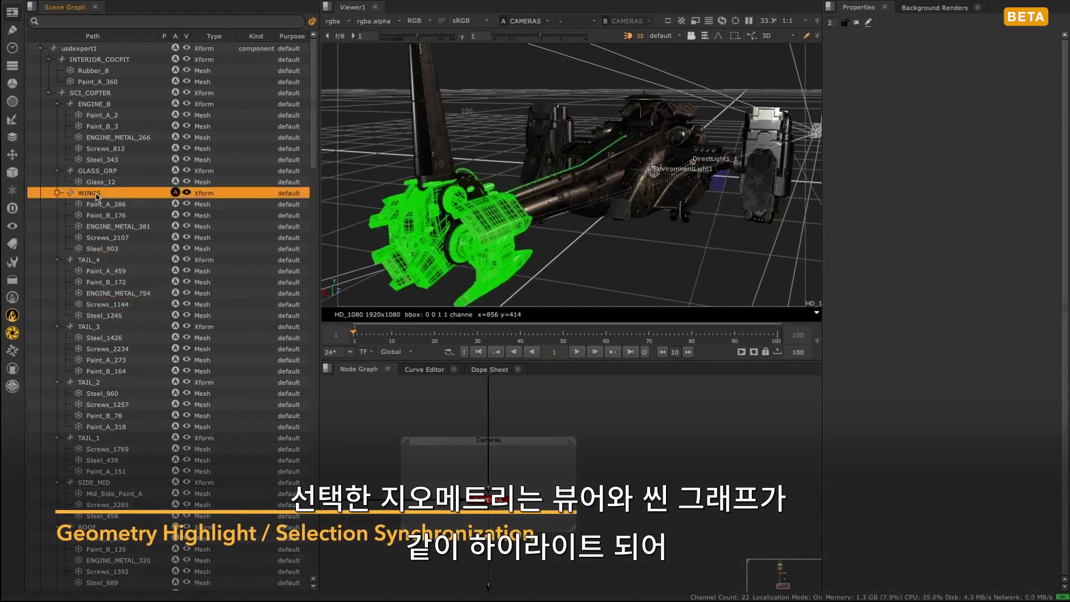
click(92, 328)
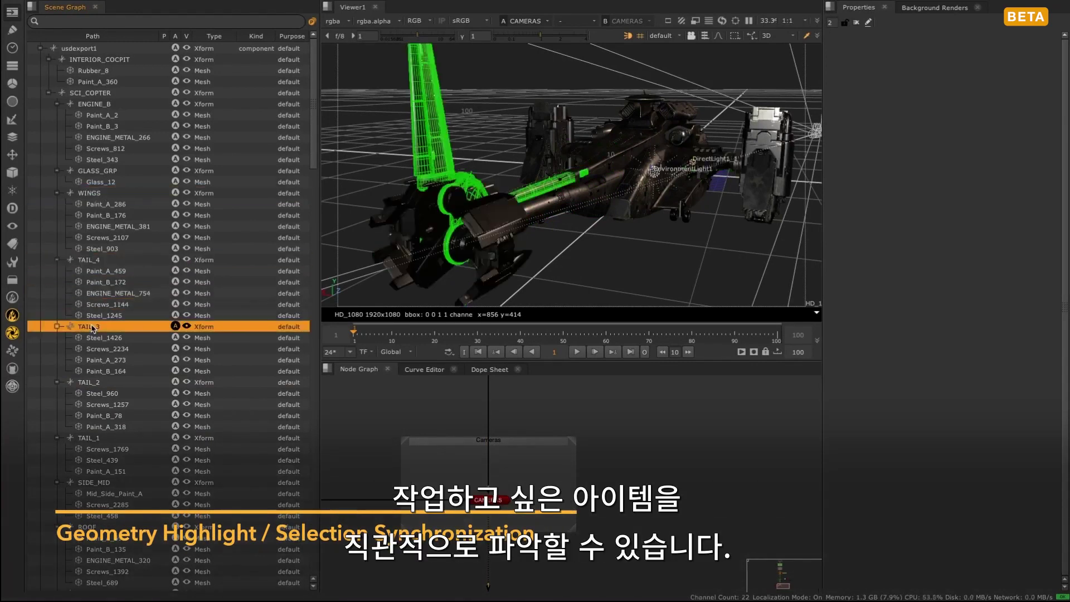
click(124, 348)
- Pick several parts of the ship directly in the 3D view, including TAIL_4's Paint_A_459 and Paint_B_172 meshes, to locate them in the hierarchy
click(412, 240)
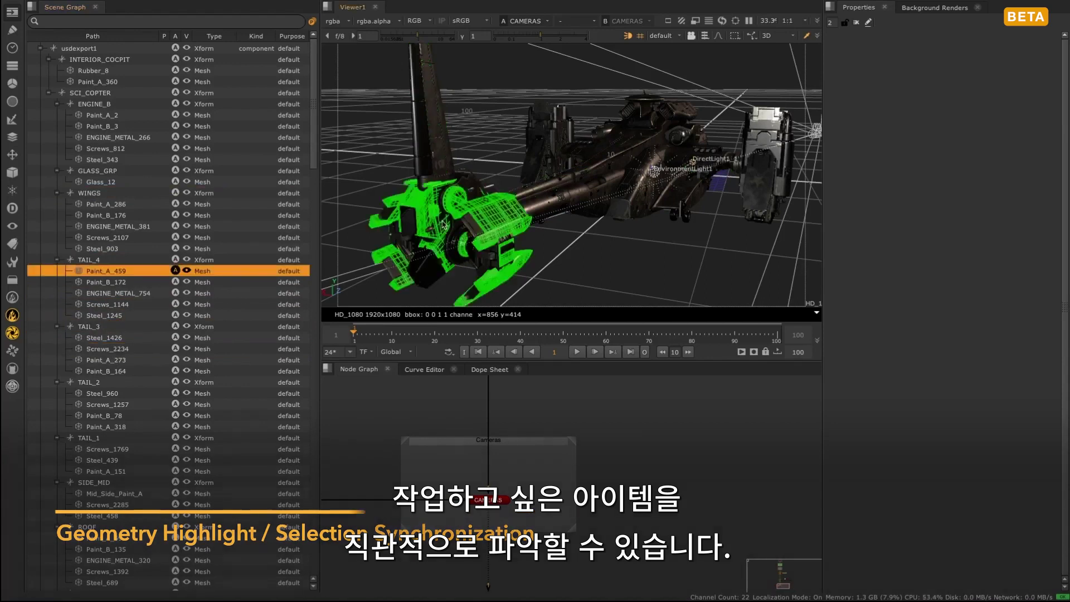
click(440, 262)
click(430, 273)
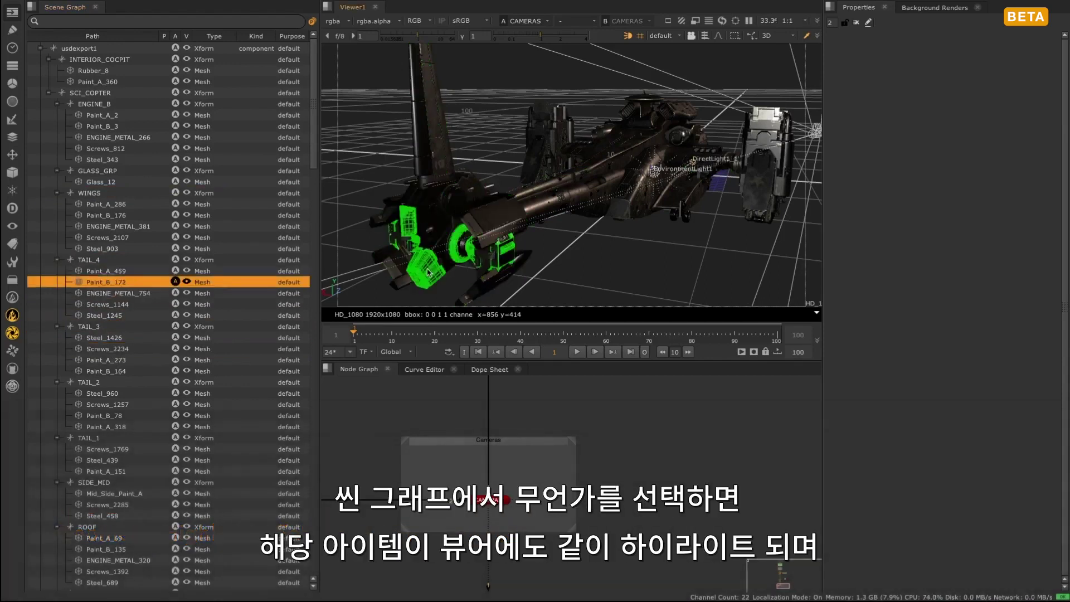
click(375, 226)
click(551, 182)
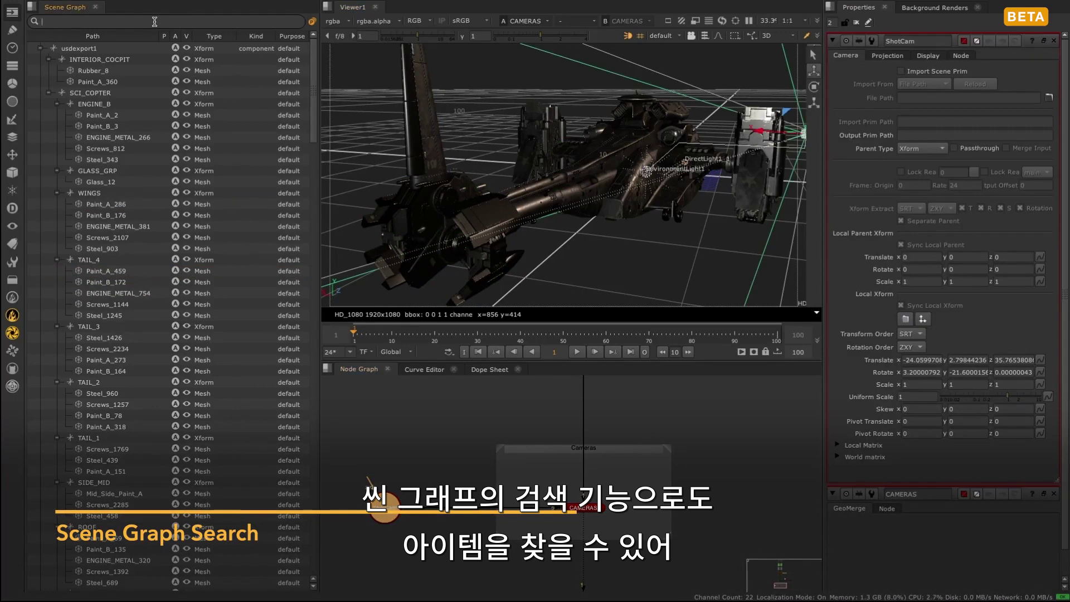
- Search the scene graph for "engine" and step through the matching items one by one
text(engine)
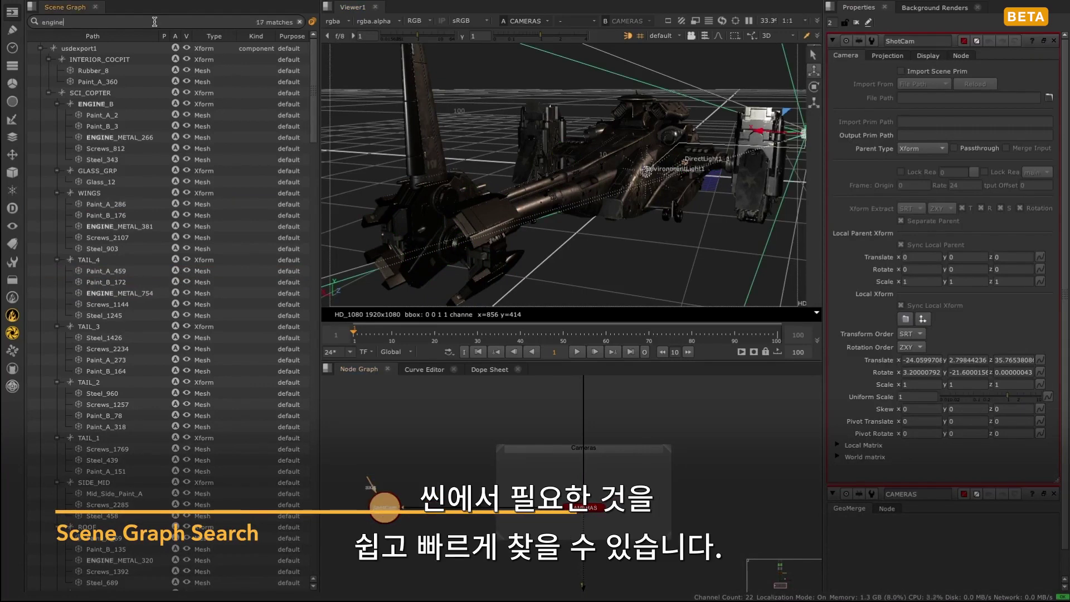
key(Return)
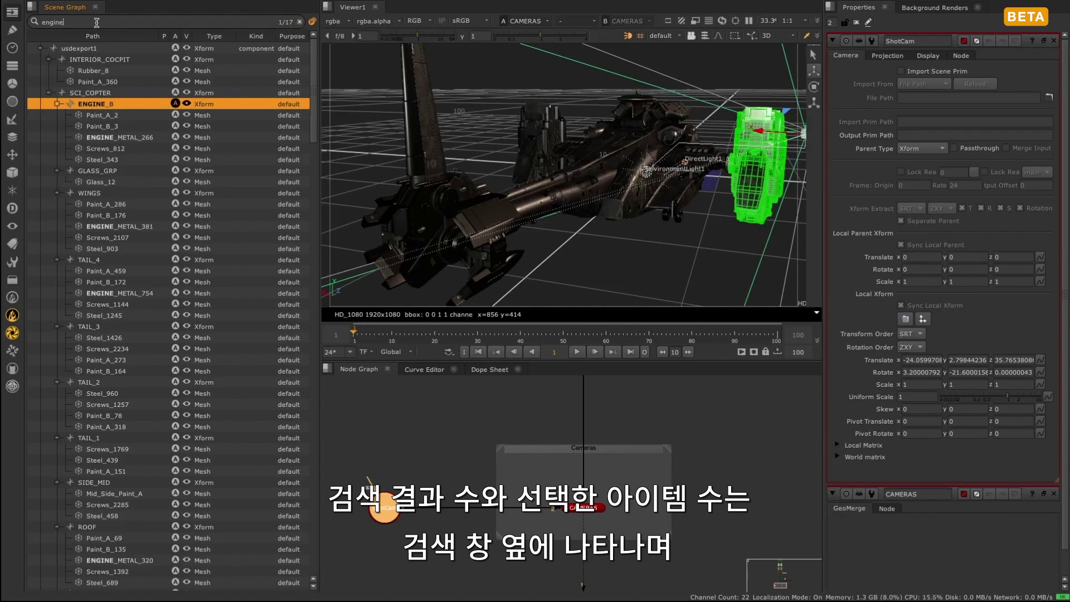
key(Return)
key(Return)
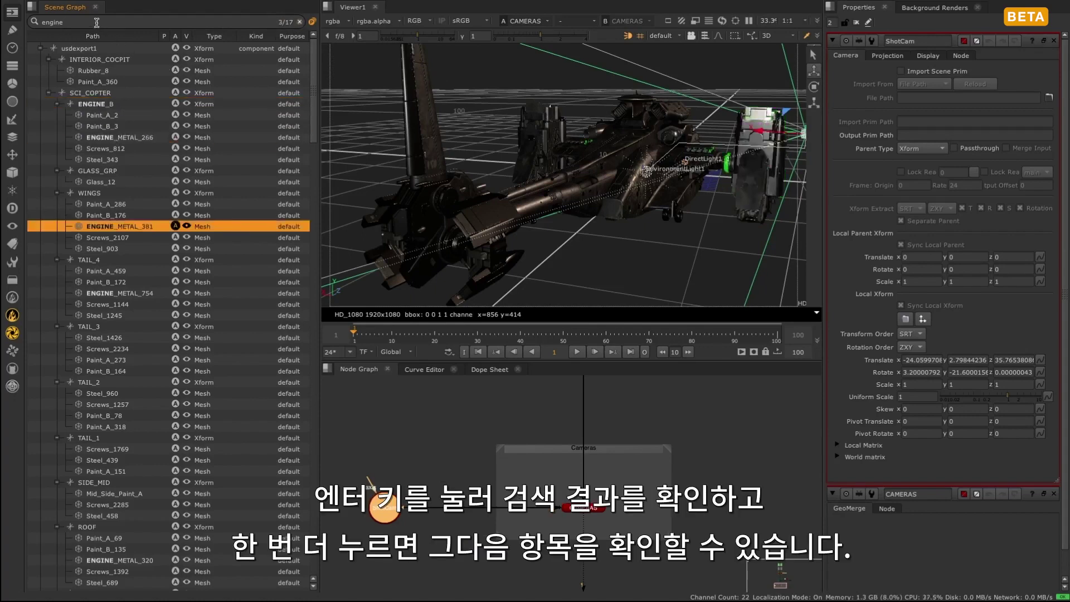
key(Return)
key(Return)
key(Return)
key(Return)
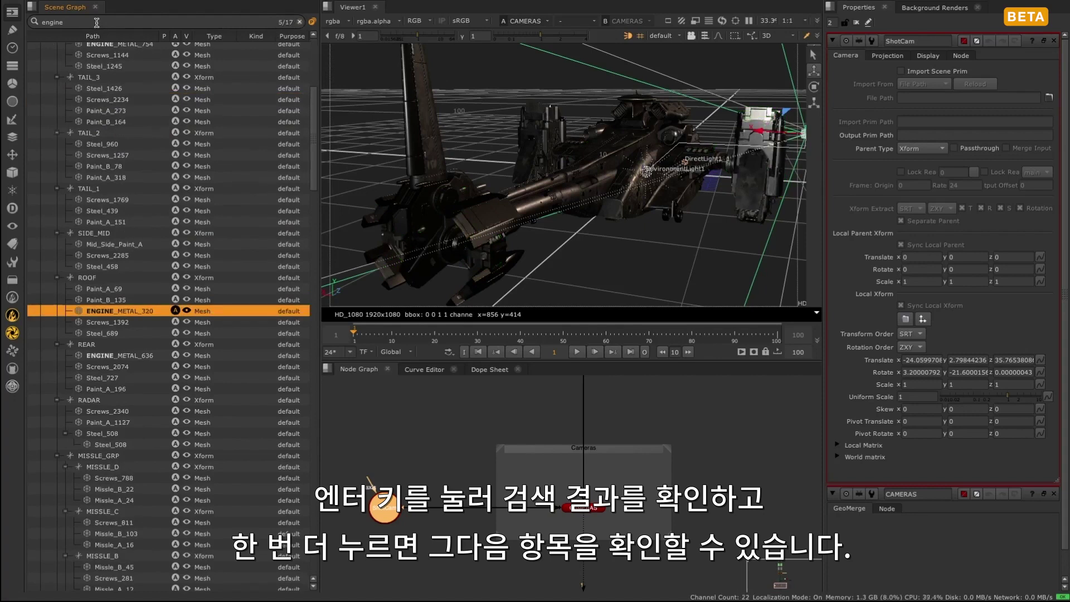
key(Return)
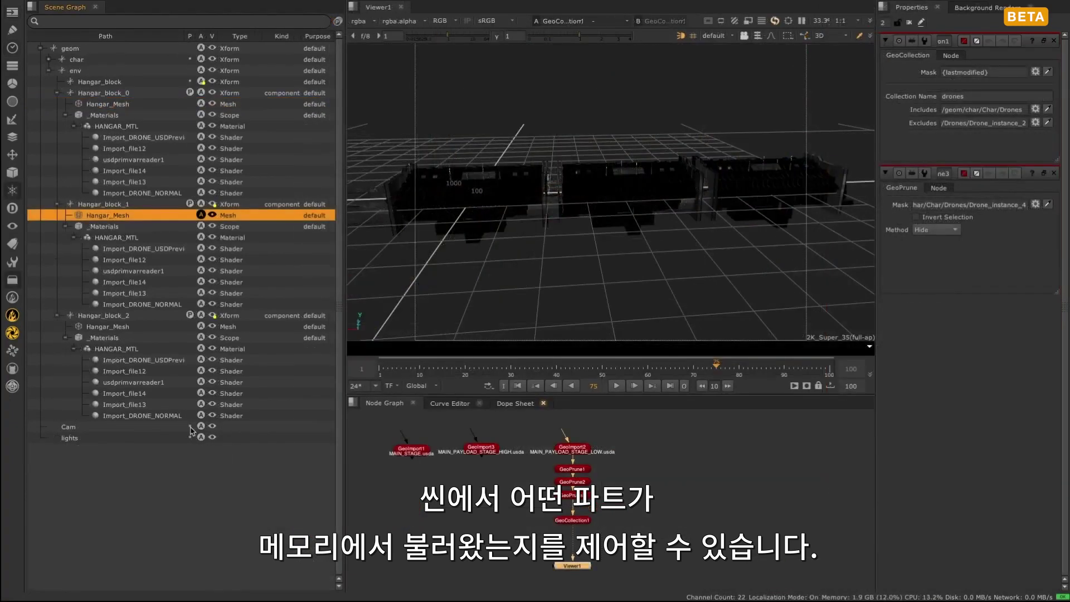
- Unload the payloads of Hangar_block_2, Hangar_block_1 and Hangar_block_0 in the hangar scene
click(190, 315)
click(190, 204)
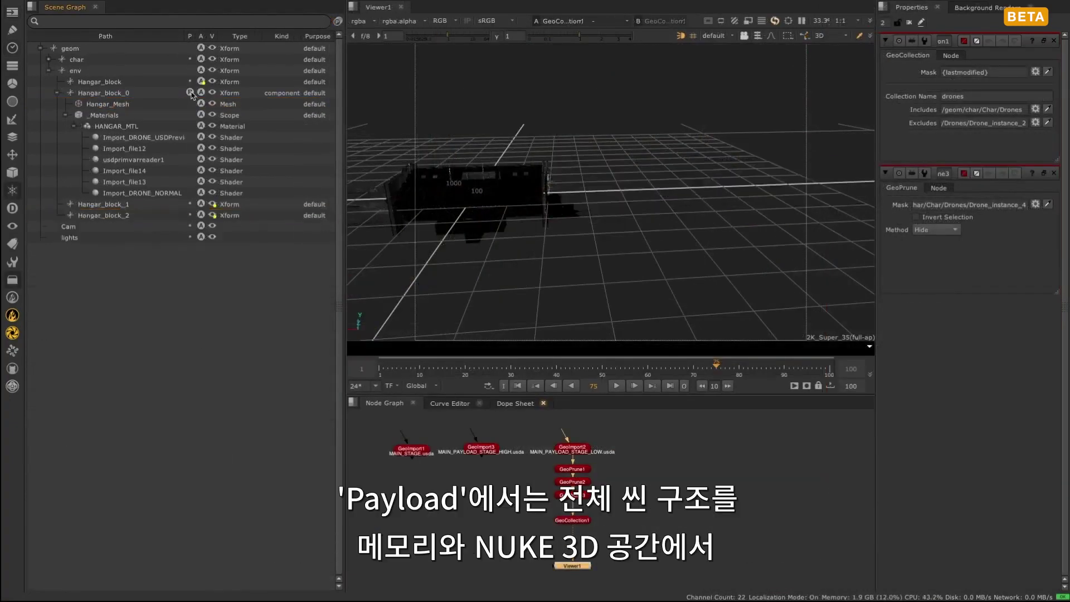
click(190, 92)
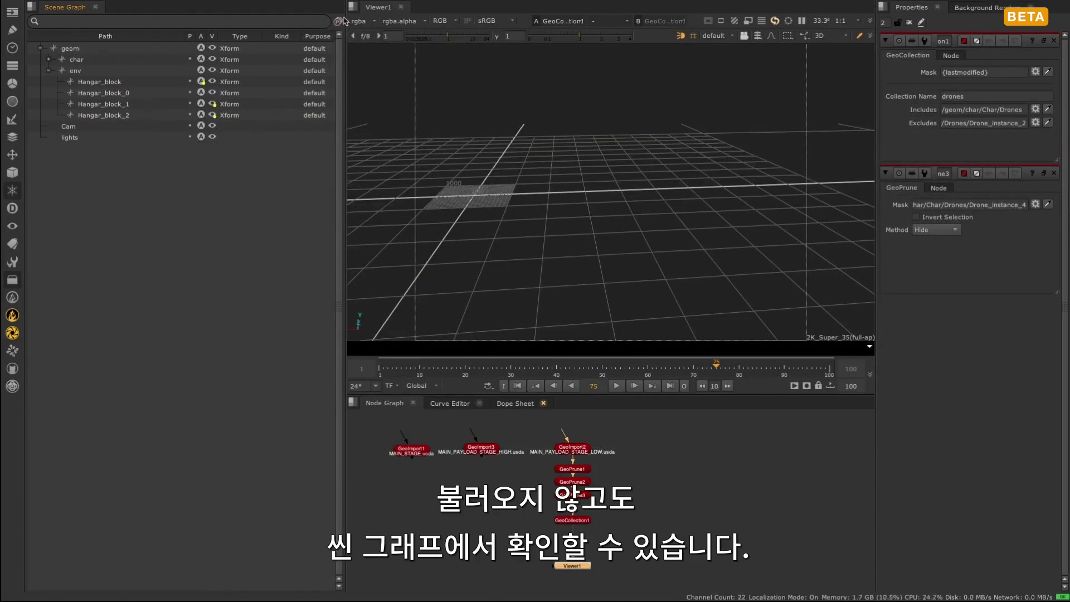
- Load the payloads of Hangar_block_0, Hangar_block_2 and Hangar_block_1 back into the scene
click(190, 93)
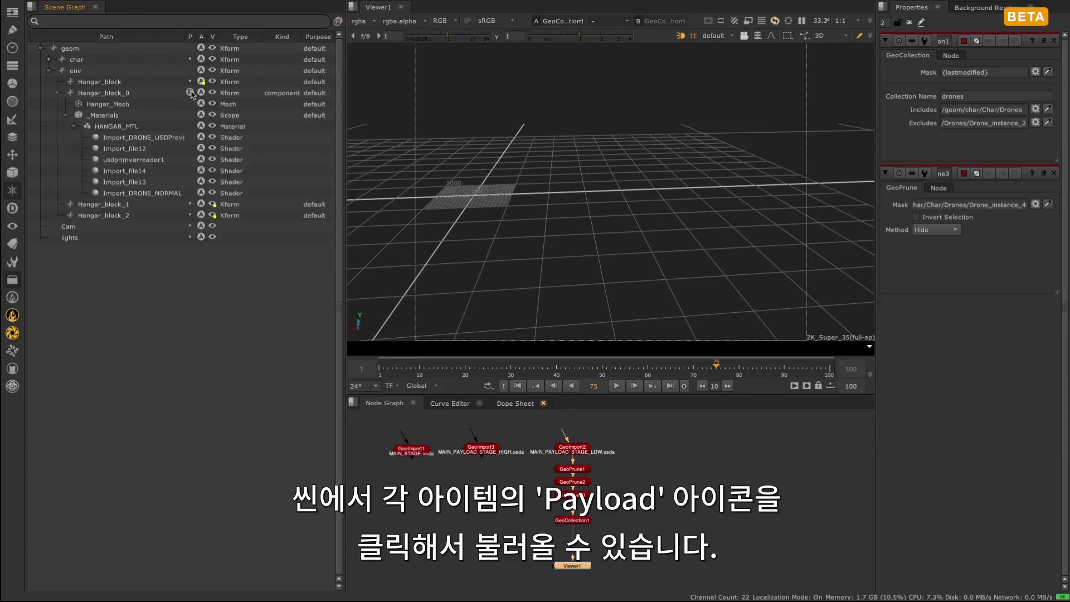
click(190, 215)
click(190, 204)
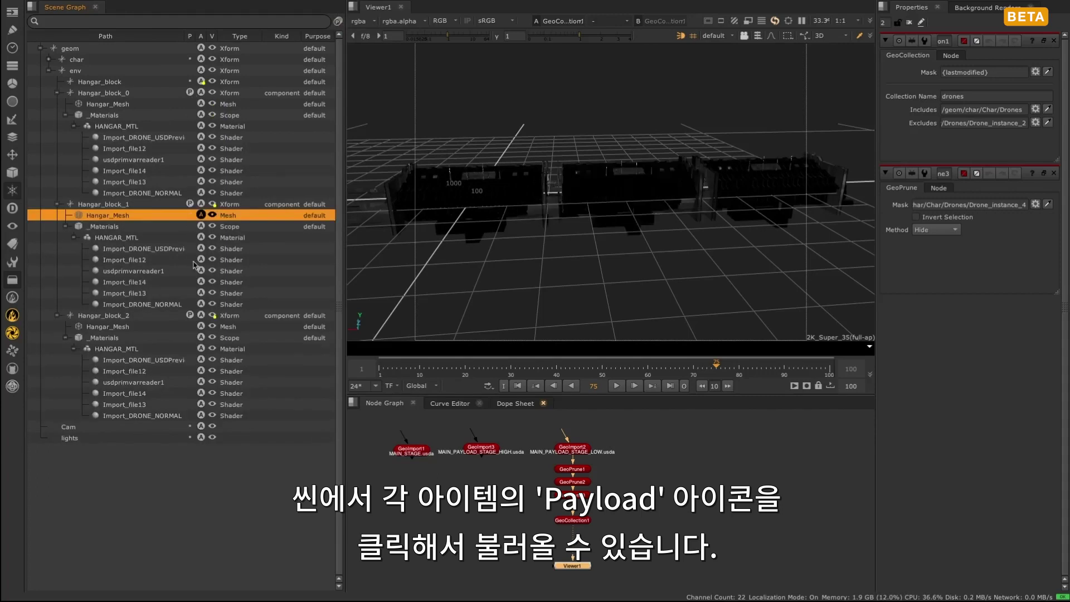
click(338, 21)
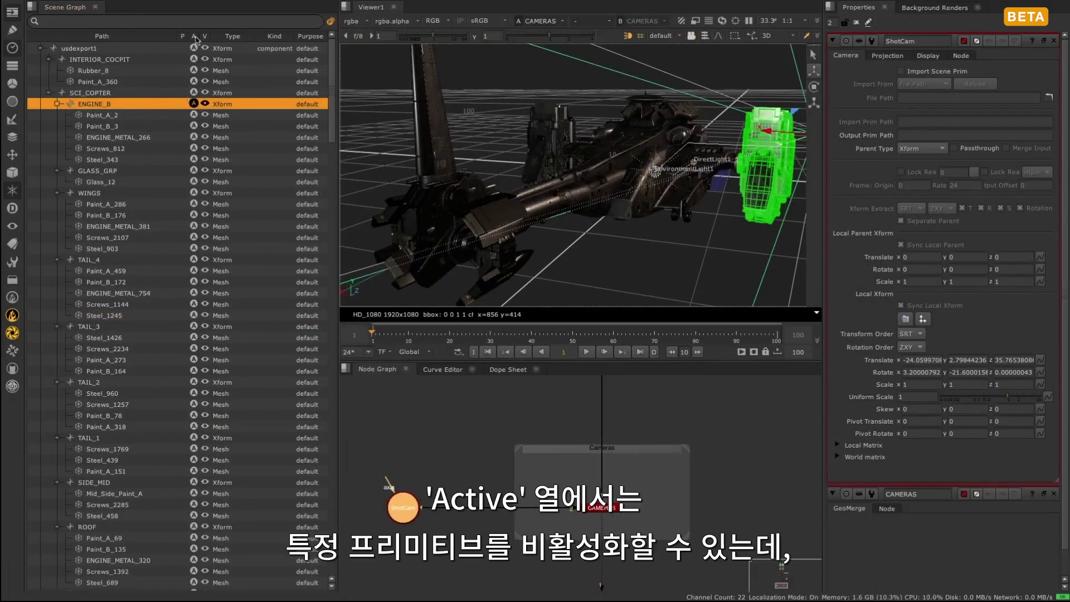
- Deactivate the ENGINE_B group in the ship scene and activate it again
click(194, 104)
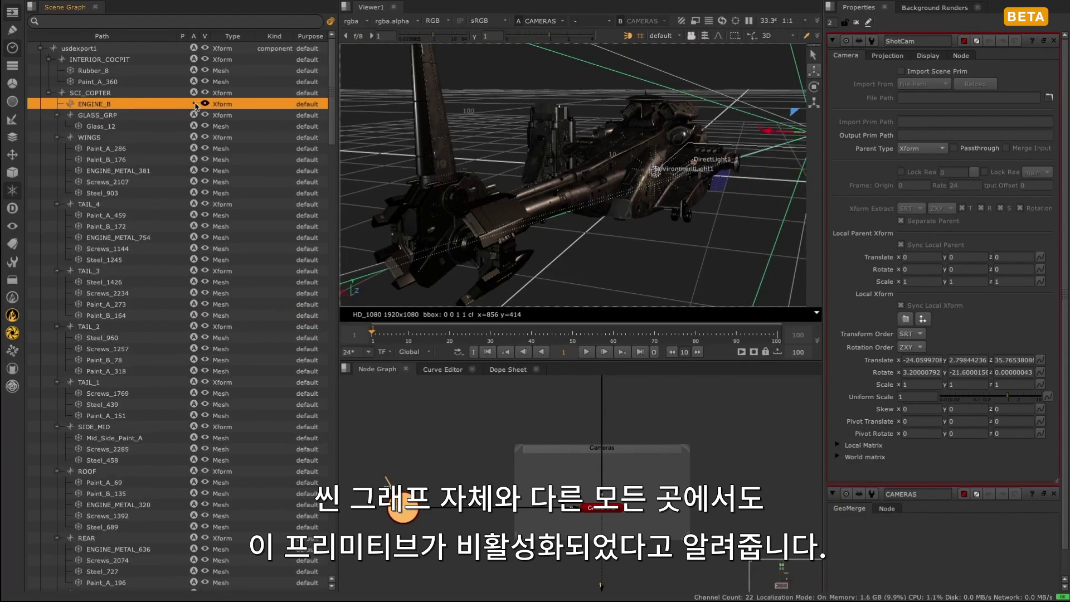
click(194, 104)
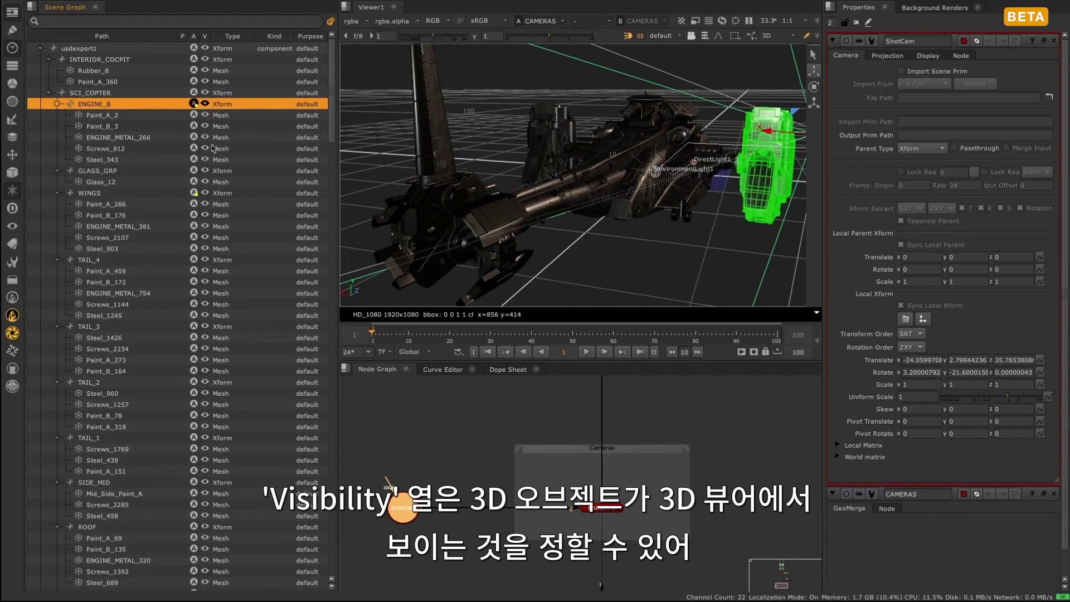
- Hide the TAIL_4 and TAIL_3 groups in the 3D view through their visibility overrides
click(206, 260)
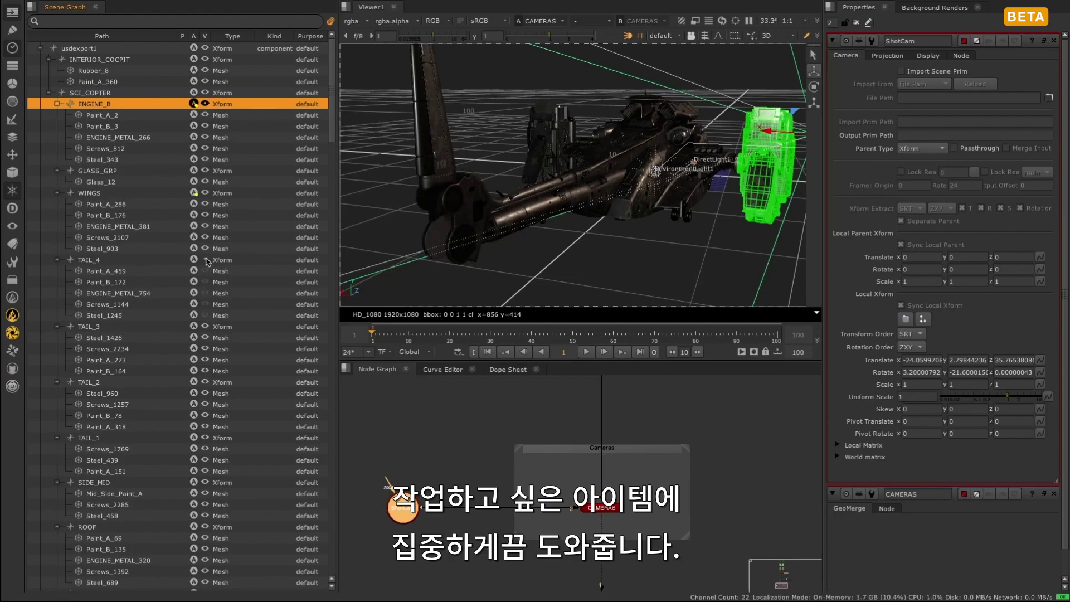
click(205, 327)
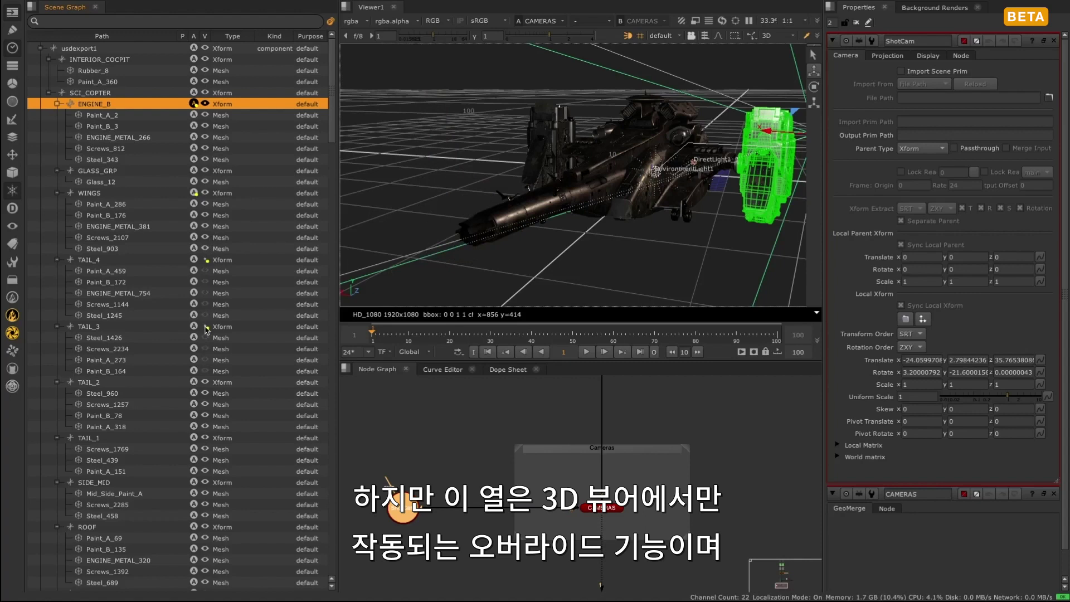
click(206, 327)
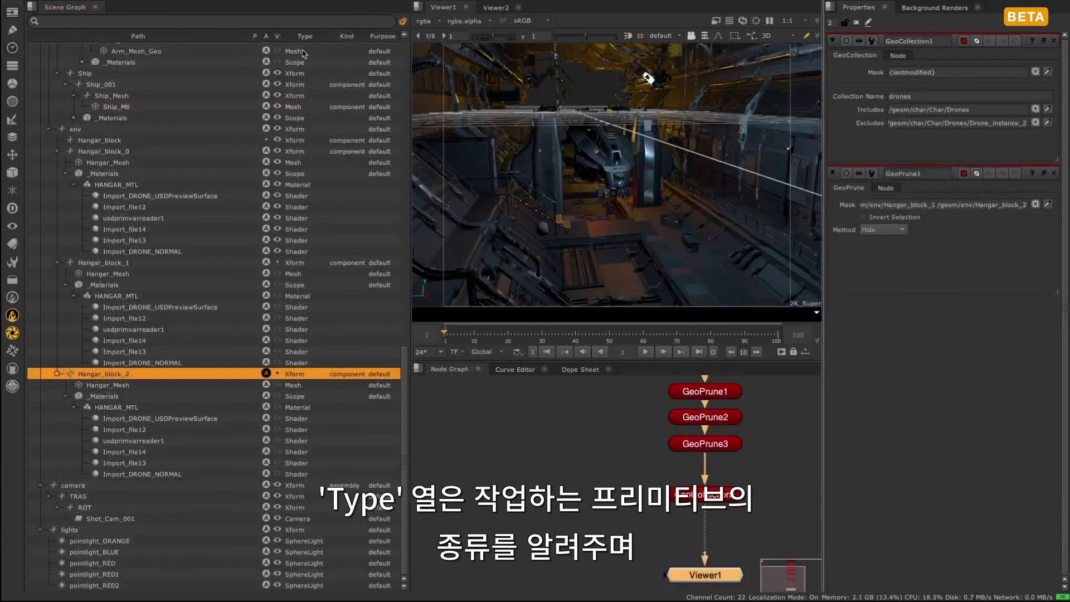
- Examine the type and kind of Arm_Mesh_Geo, its neighbouring _Materials scope, Ship, Ship_001 and camera by selecting each in turn
click(303, 52)
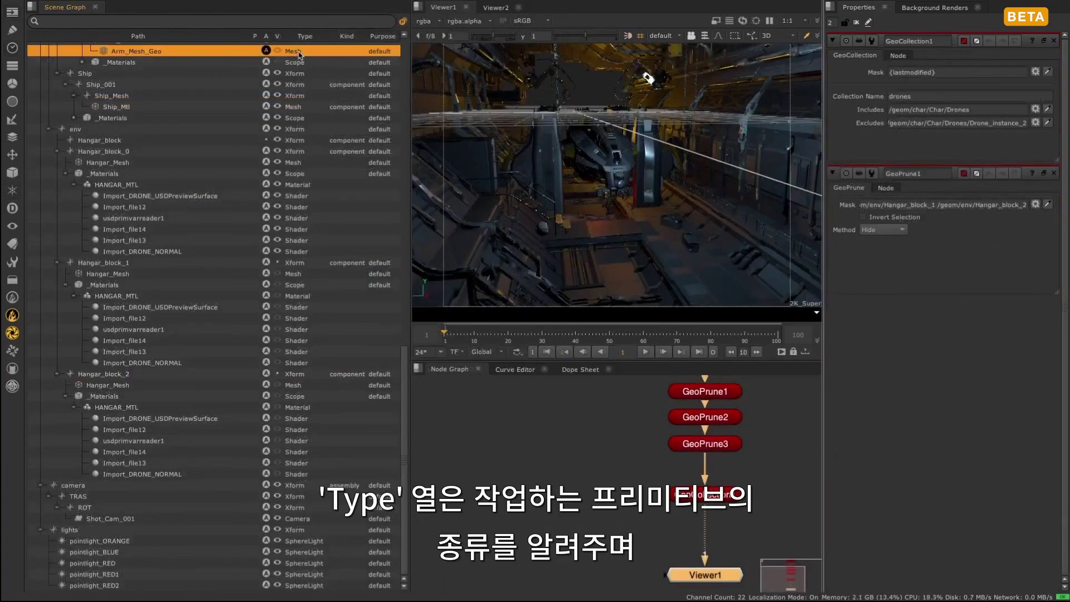
click(306, 63)
click(301, 74)
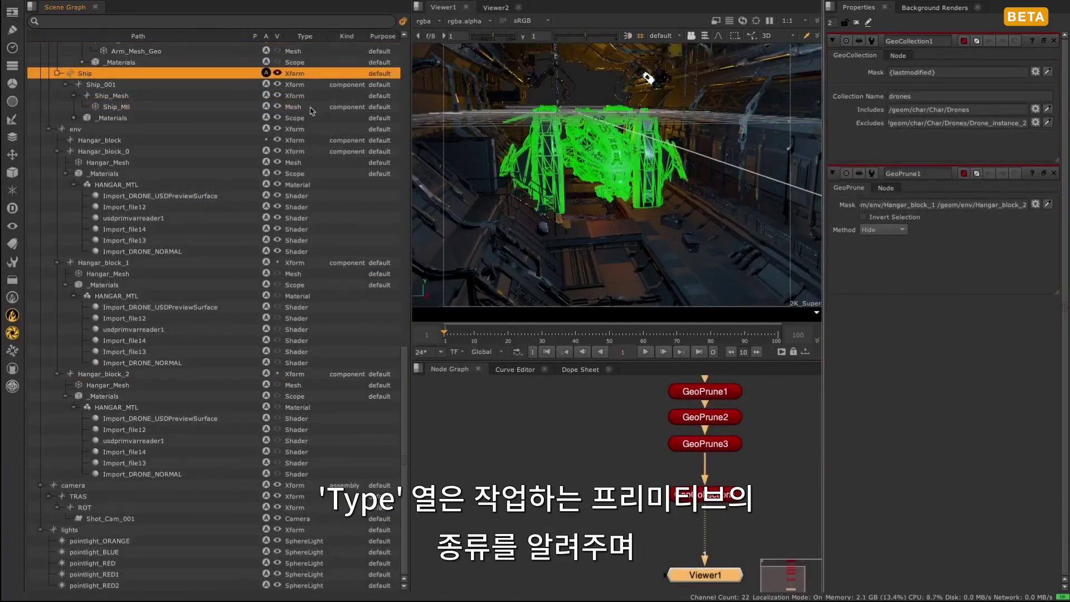
click(355, 86)
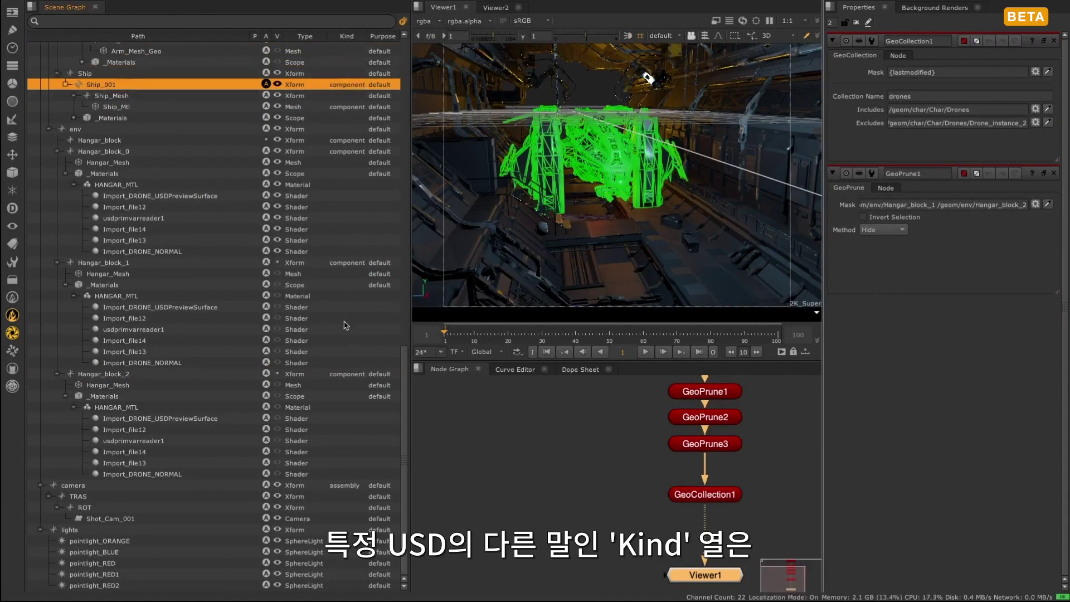
click(343, 485)
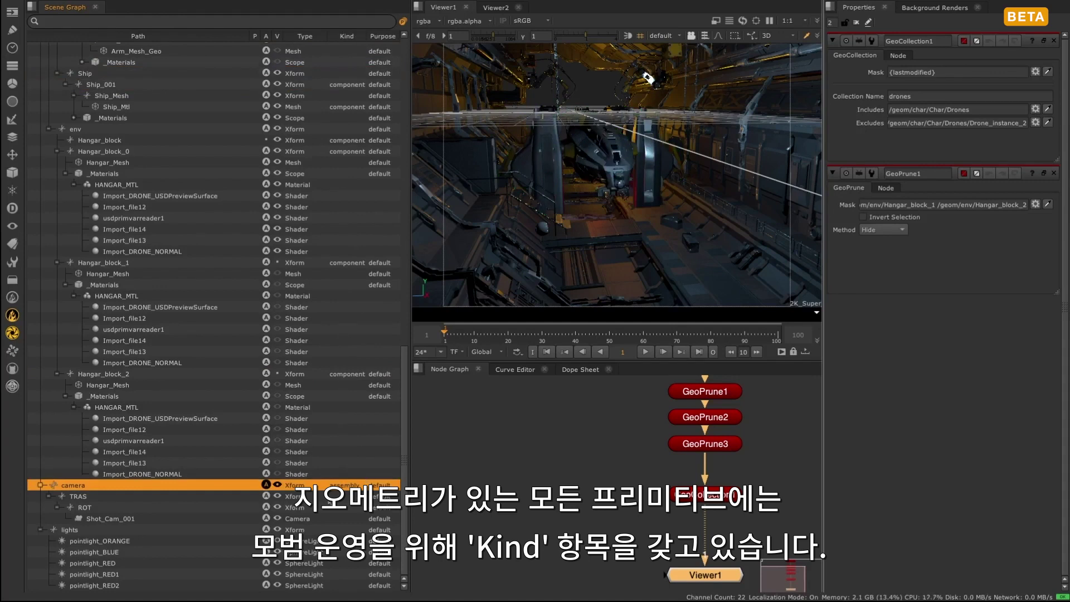
- Expand the collapsed geom item together with all of its descendants
scroll(346, 312, up, 13)
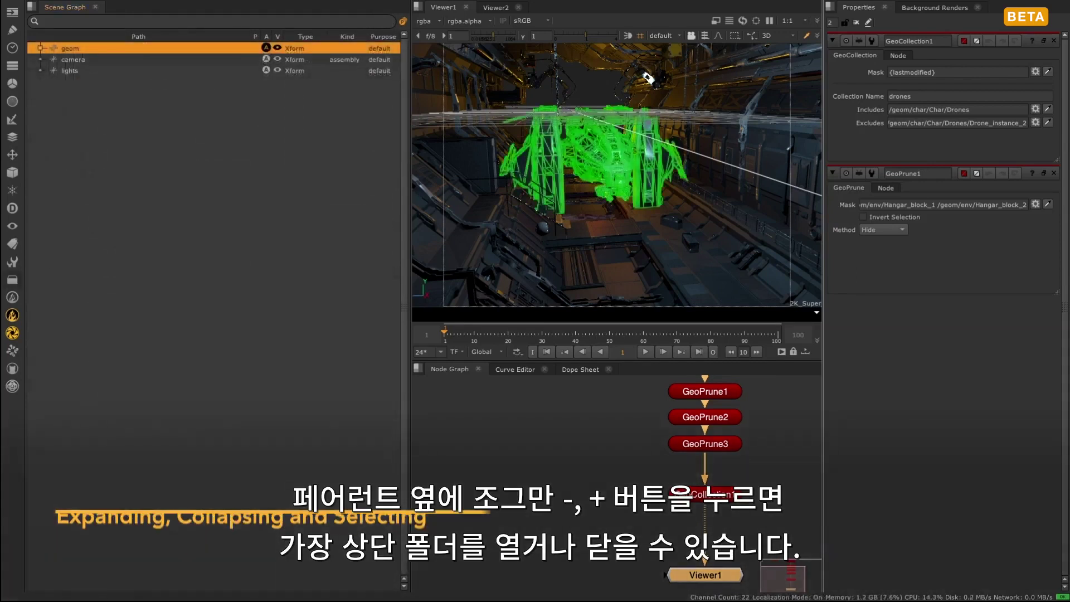
shift+click(41, 48)
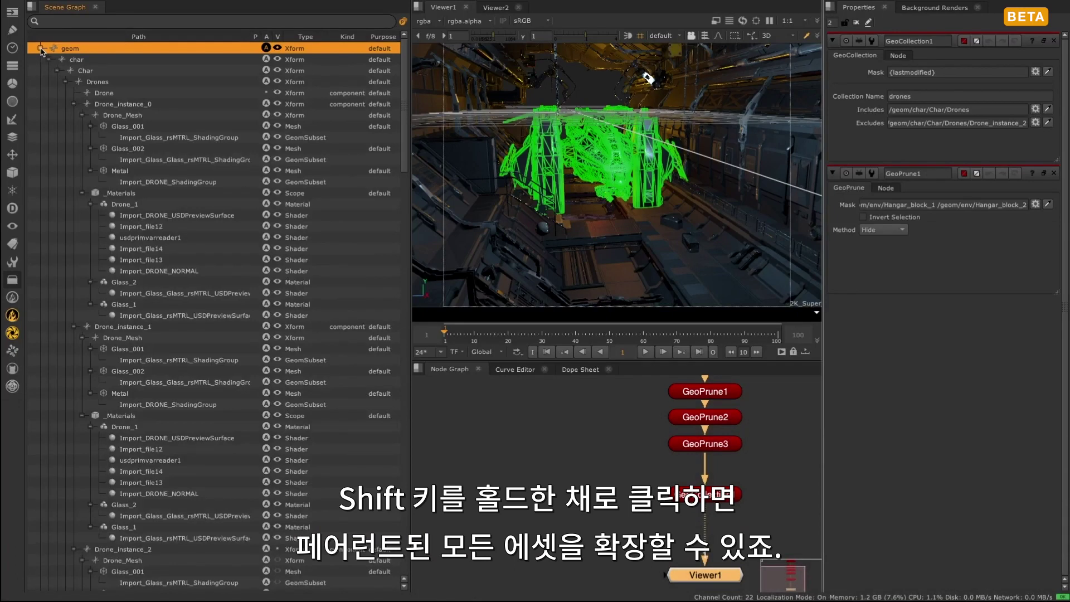
scroll(144, 370, down, 6)
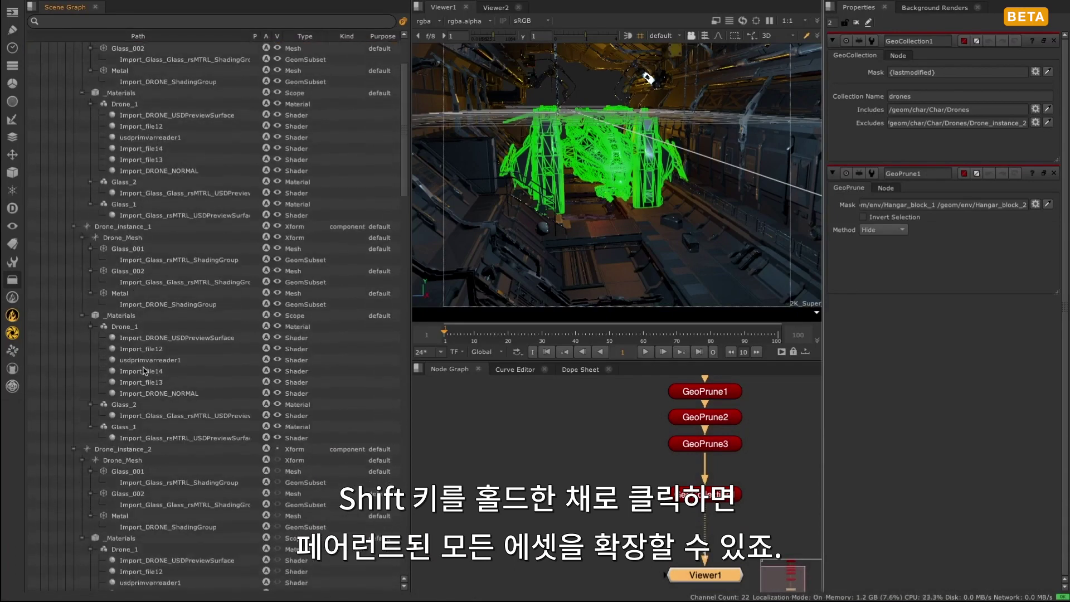
scroll(144, 371, up, 6)
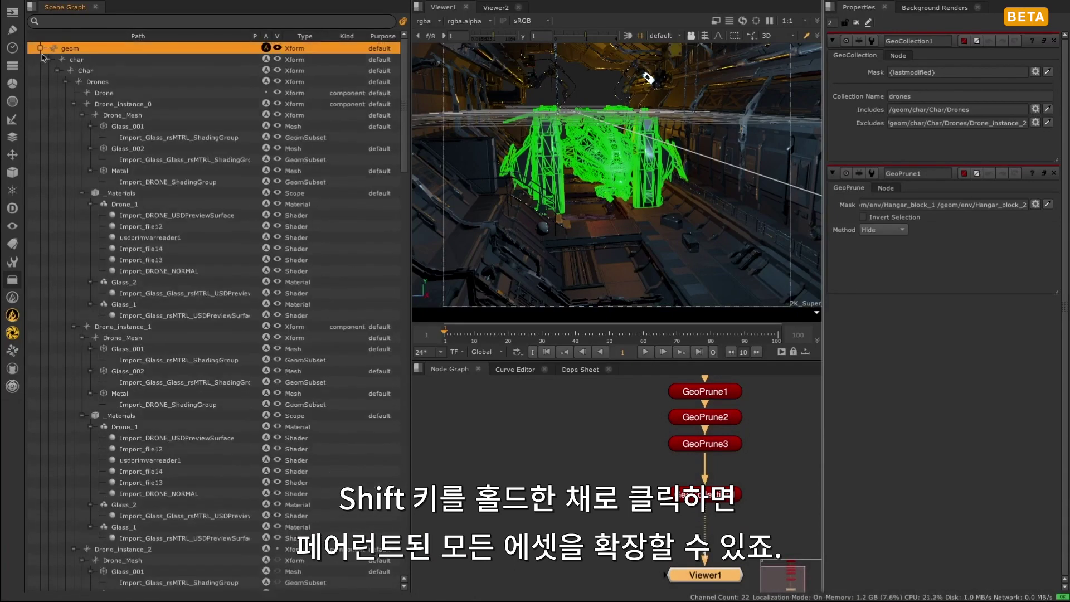
- Select the range from geom to Drone_instance_0, and add Glass_002, Drone_instance_1, Import_file14, Glass_2's shader and Import_DRONE_ShadingGroup to the selection
shift+click(123, 104)
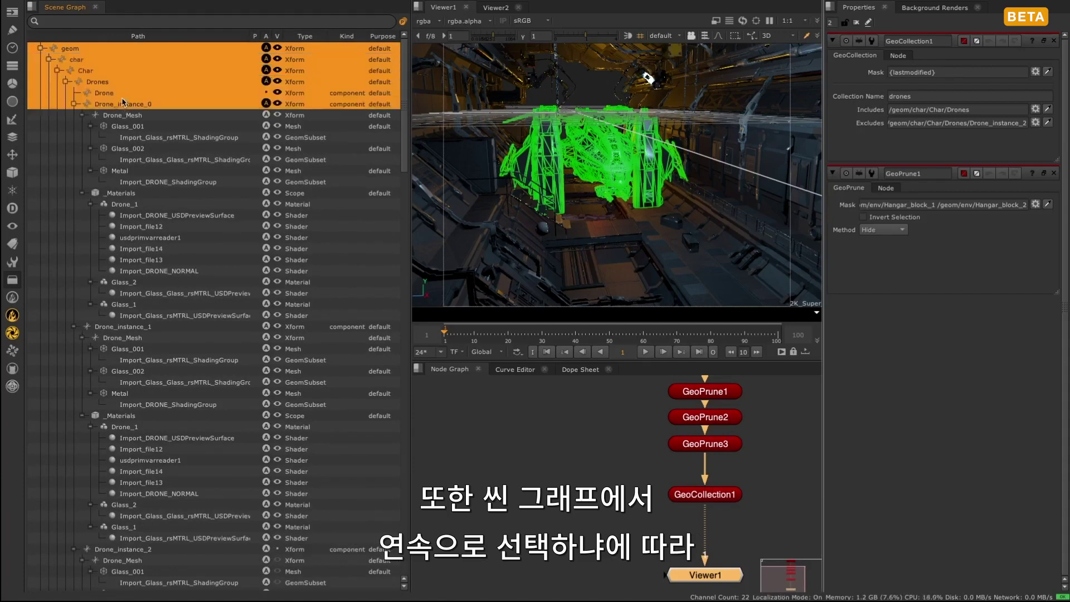
ctrl+click(157, 148)
ctrl+click(176, 326)
ctrl+click(171, 250)
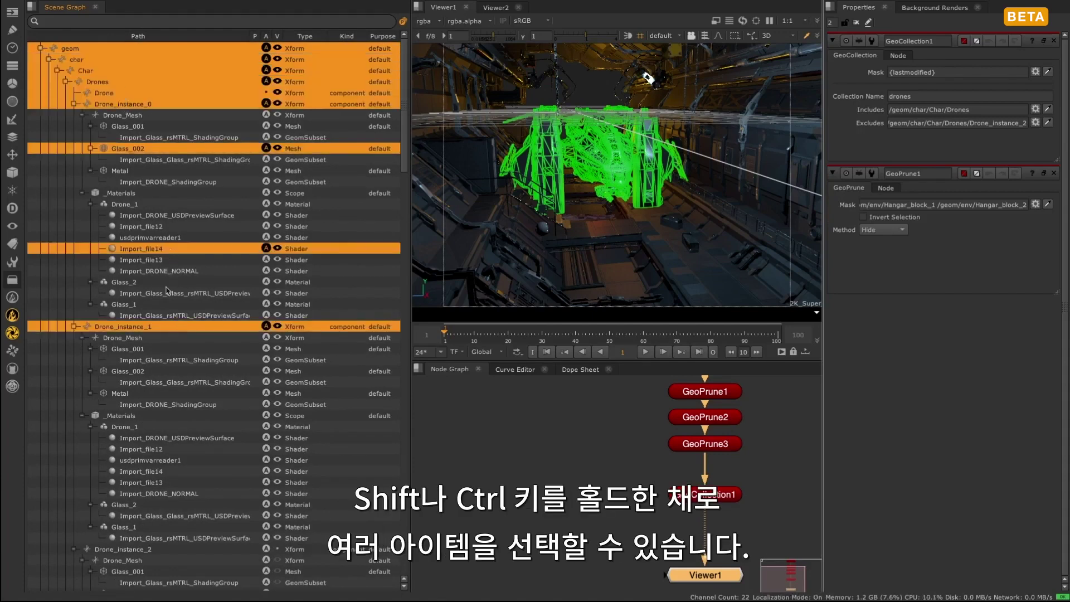
ctrl+click(189, 292)
ctrl+click(168, 183)
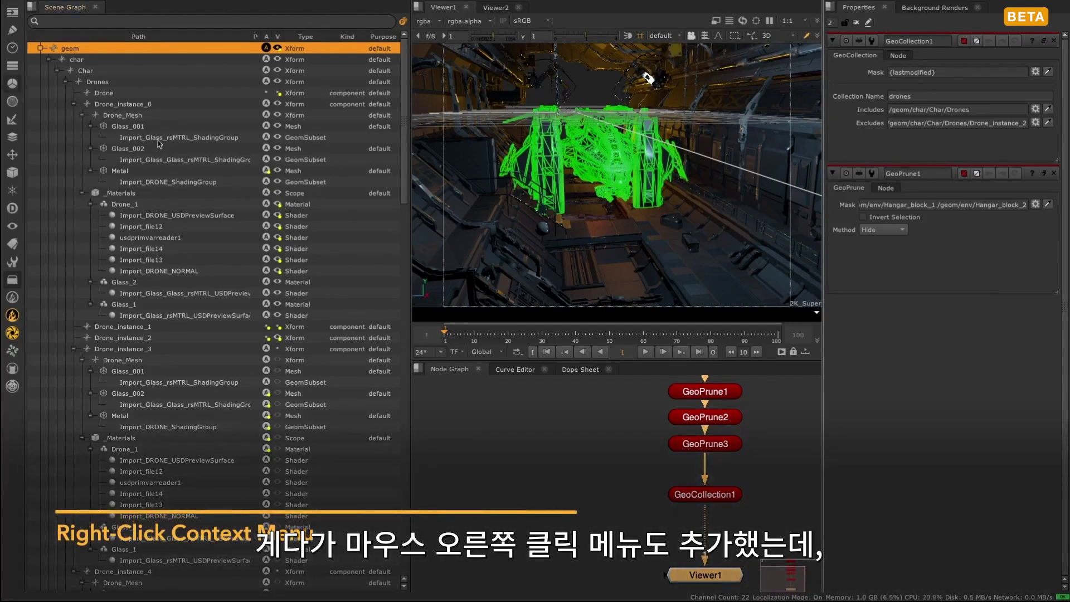
- Collapse the whole geom hierarchy with Collapse all, and reopen it with Expand all
right_click(86, 51)
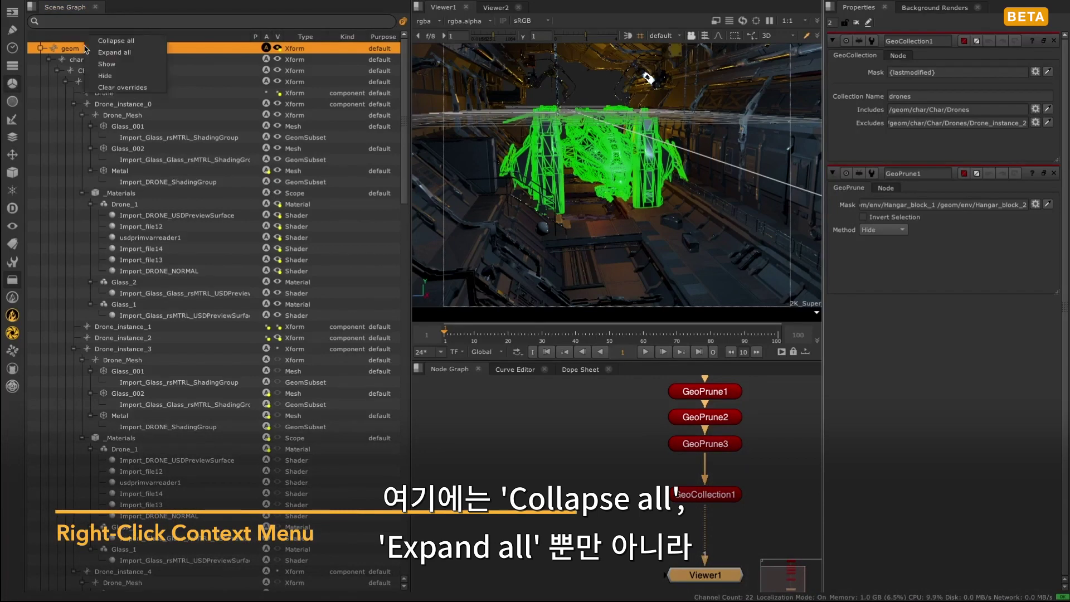
click(135, 43)
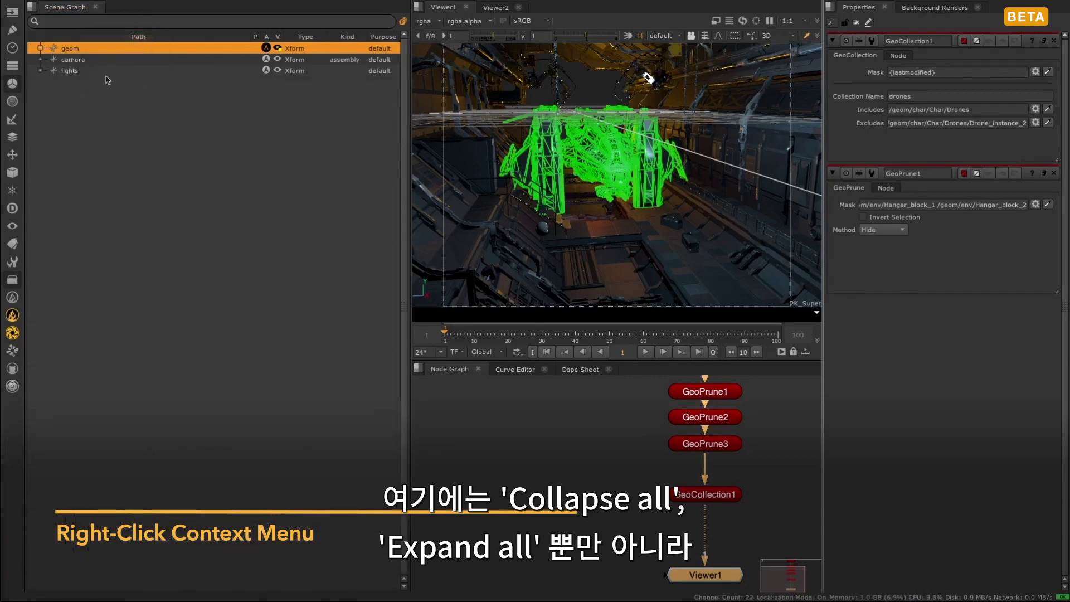
right_click(89, 48)
click(145, 54)
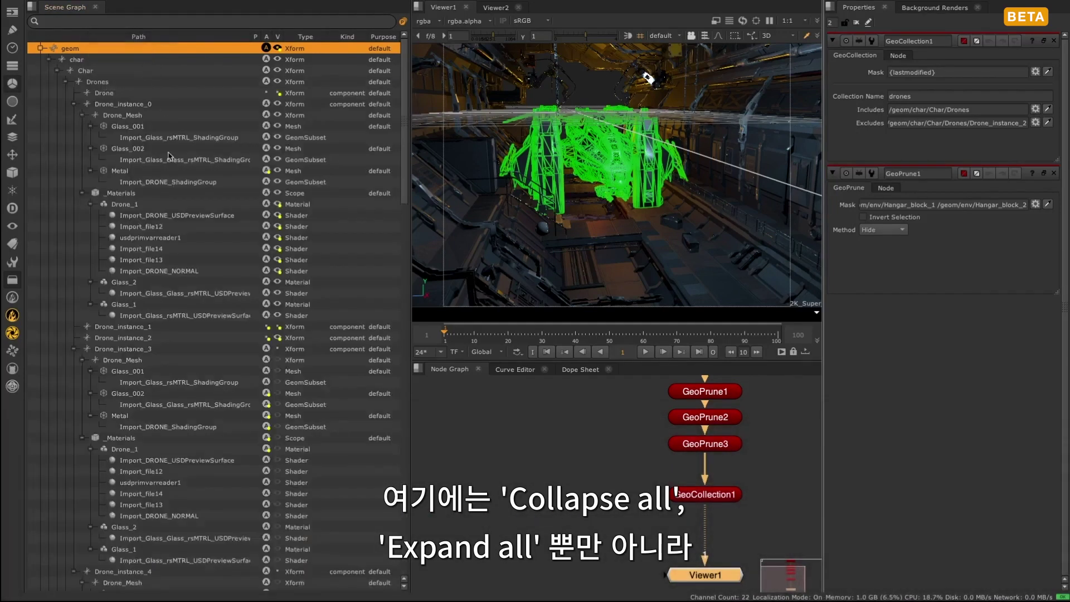
- Hide the whole geom hierarchy with the Hide option, and bring it back with Show
right_click(115, 50)
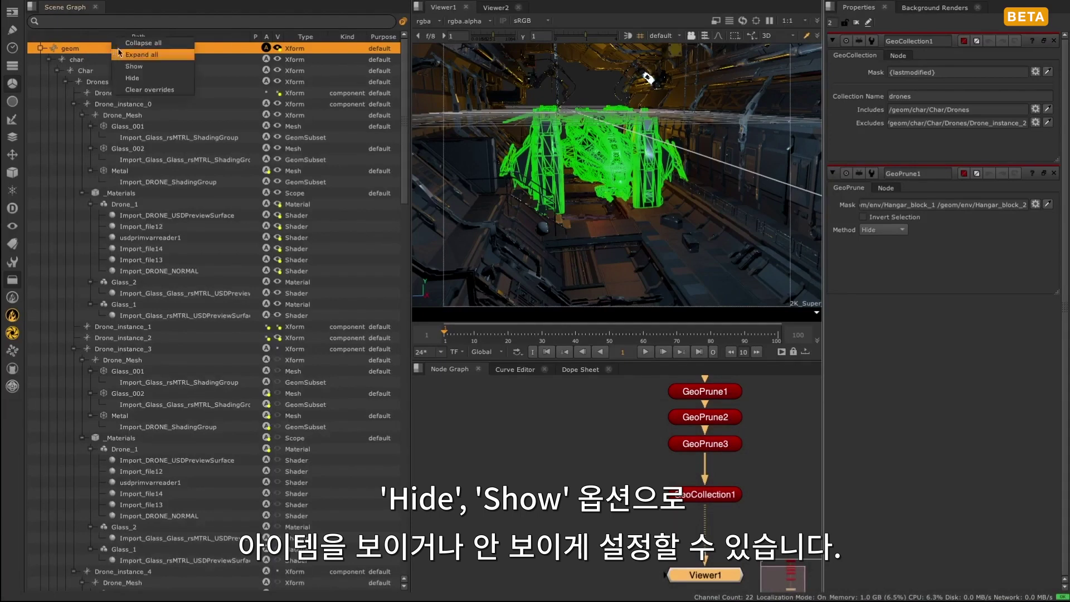
click(159, 79)
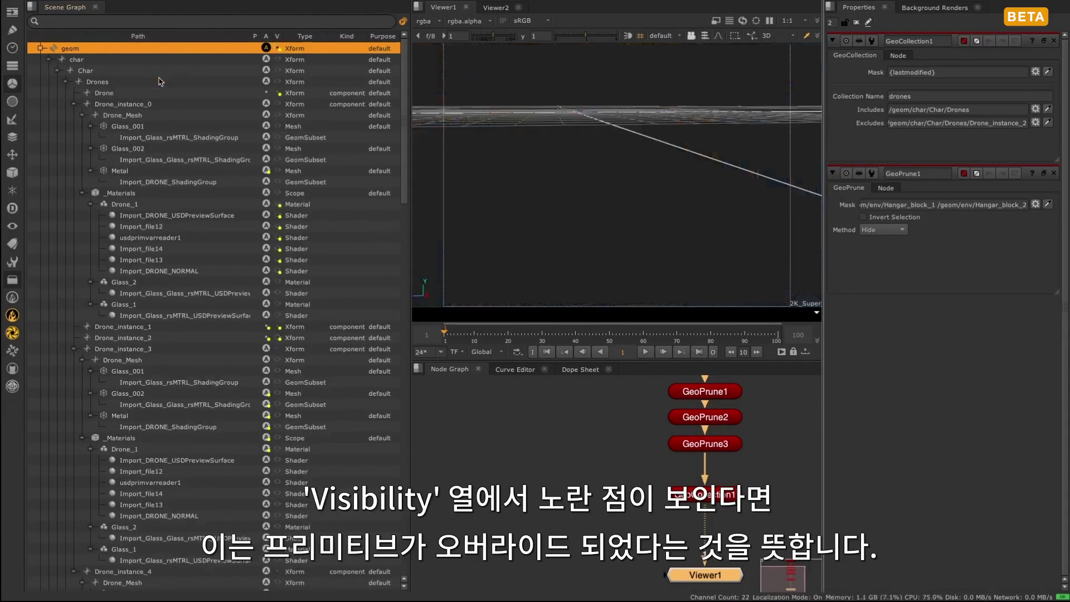
right_click(146, 55)
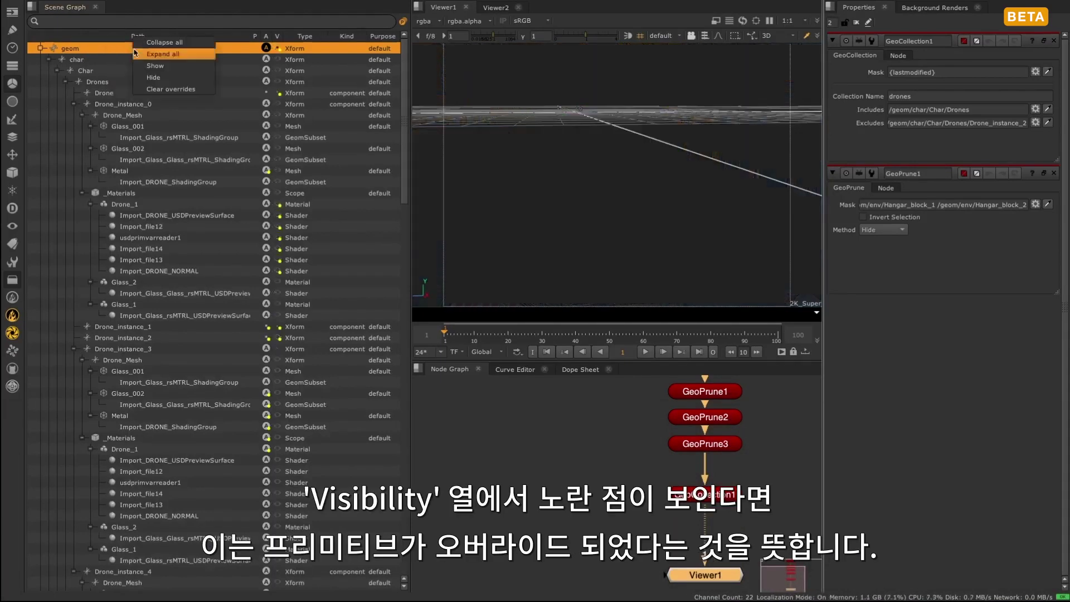
click(172, 68)
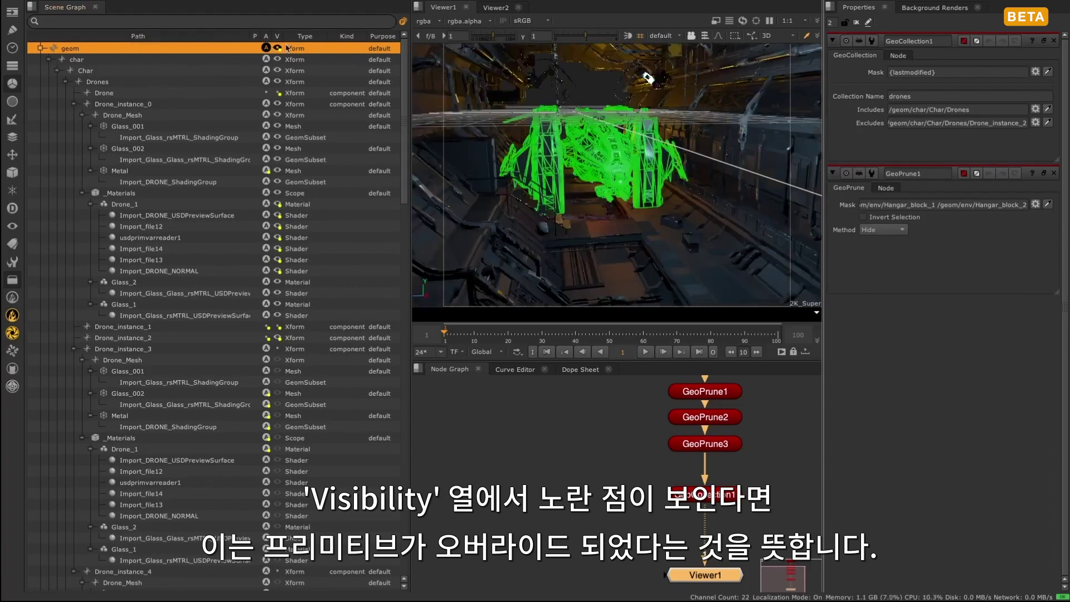
- Clear the overrides on the geom item
right_click(138, 49)
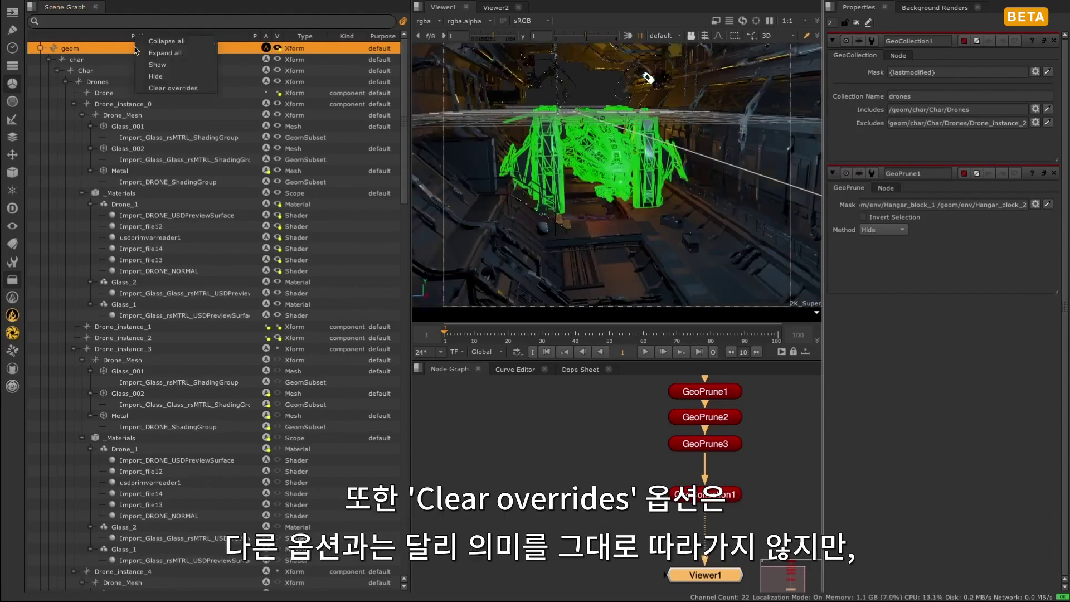
click(206, 90)
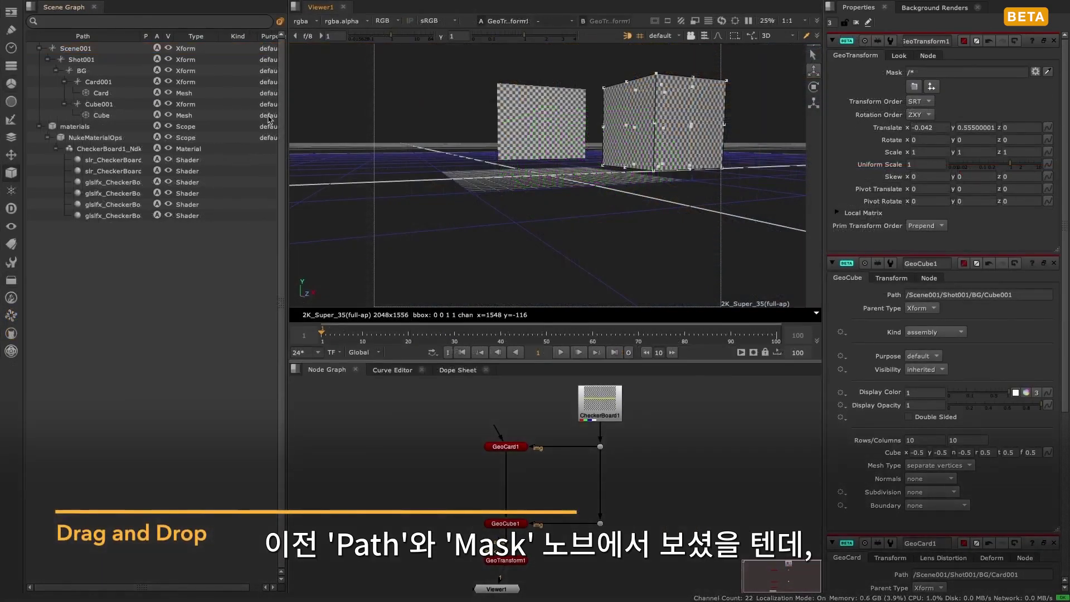
- Assign Card001 from the scene graph to GeoTransform1's mask, and replace it with Cube001
drag(98, 82, 927, 74)
drag(89, 103, 928, 78)
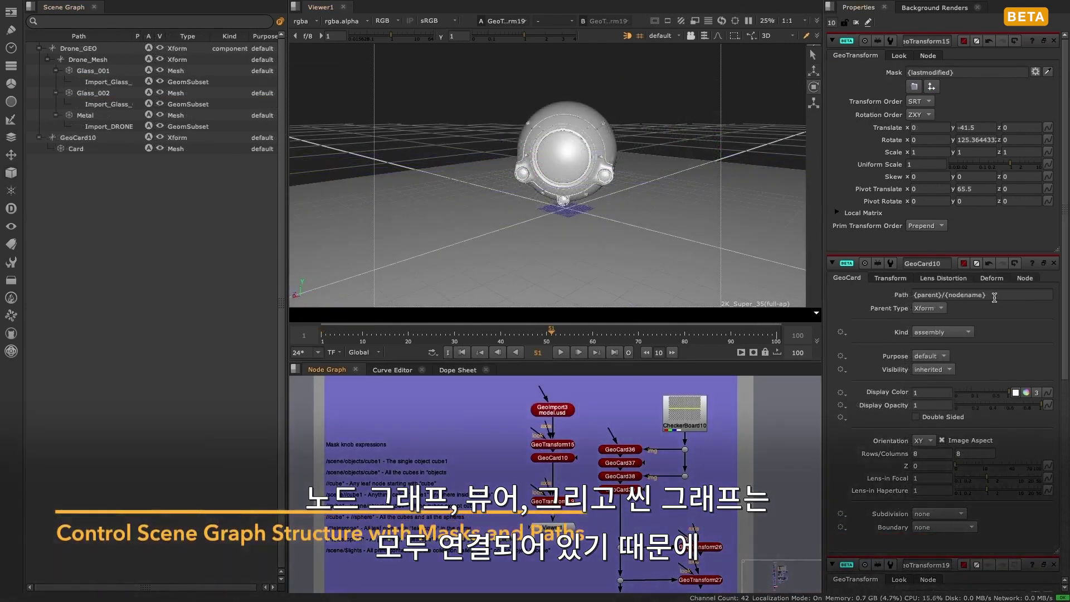
- Set GeoCard10's path to /scene001/floor and select the floor item in the scene graph
click(833, 281)
text(/scene0)
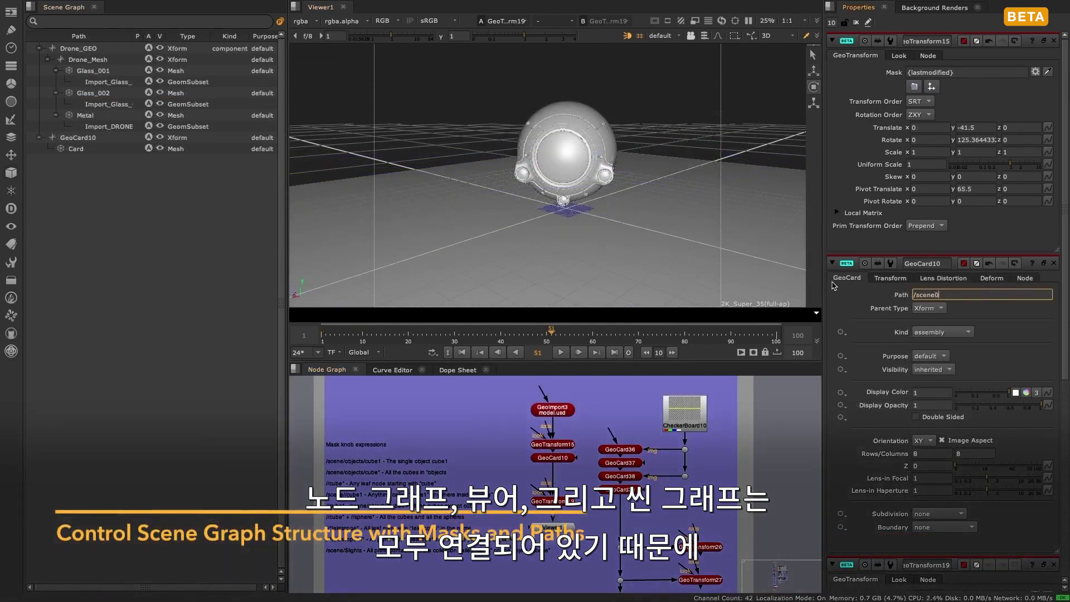
text(01/floor)
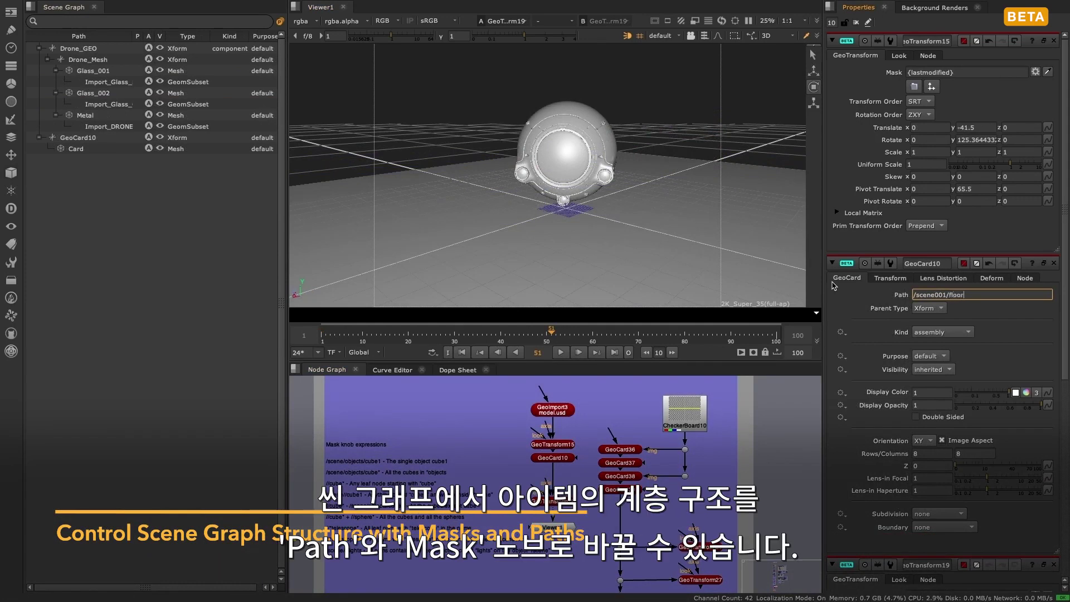
key(Return)
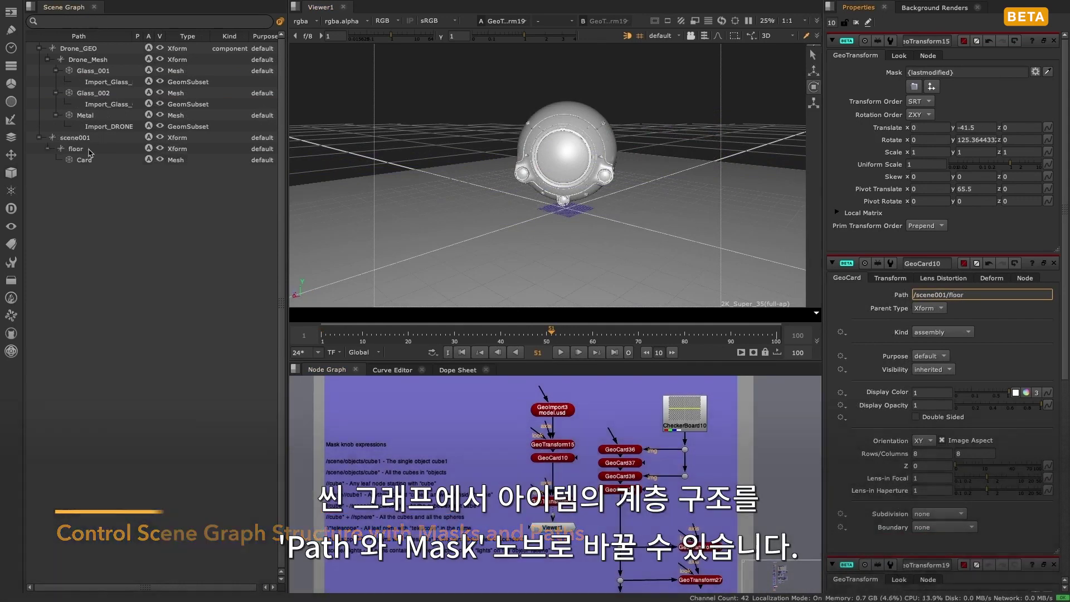
click(89, 150)
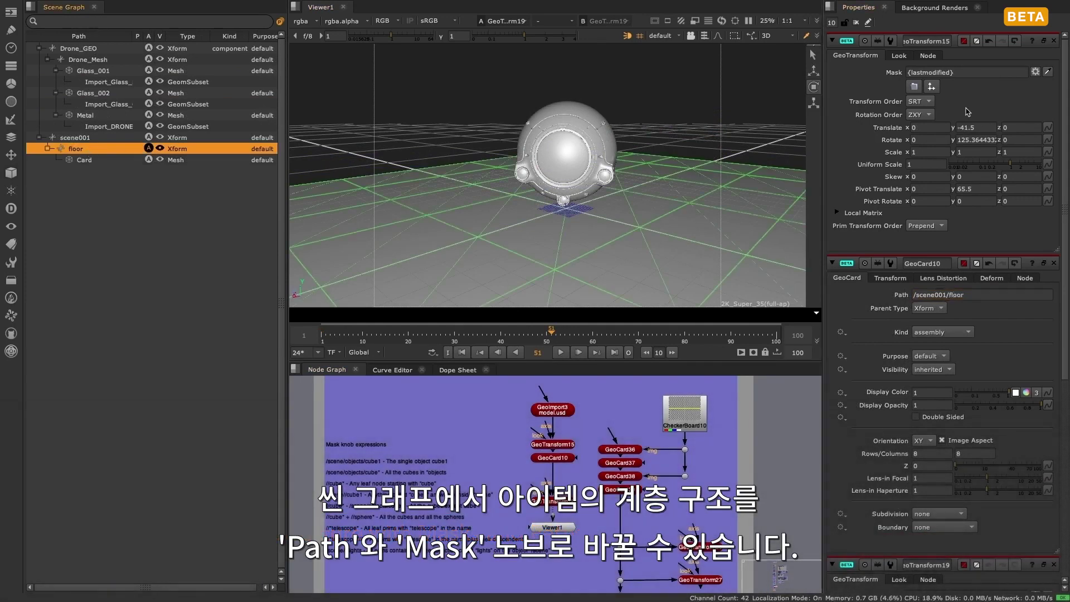
- Set GeoTransform15's mask to /Drone_GEO/Drone_Mesh and its uniform scale to 1.1
click(967, 73)
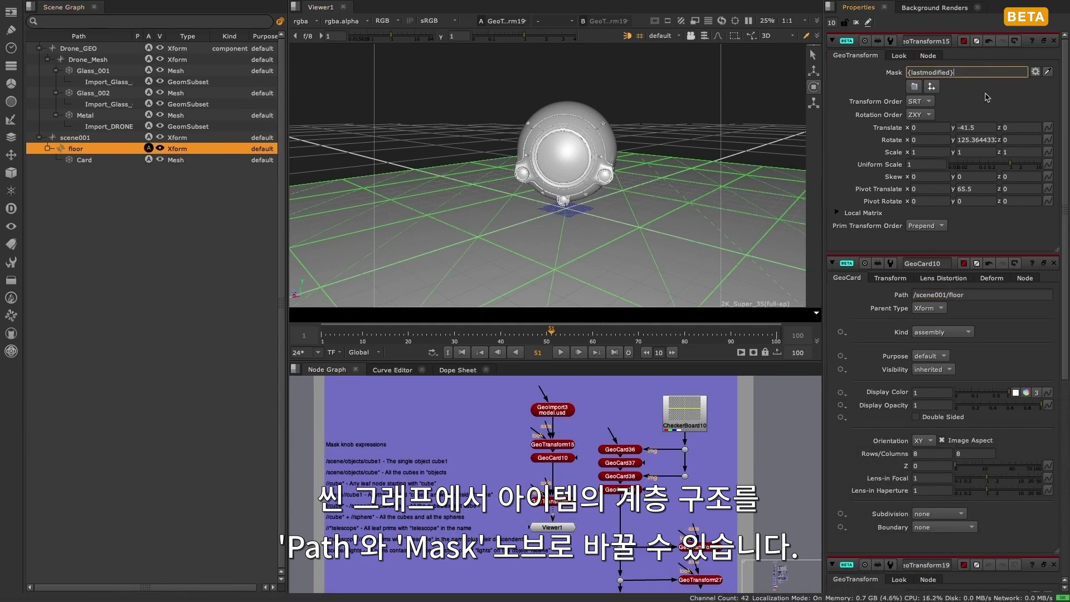
click(590, 118)
click(659, 110)
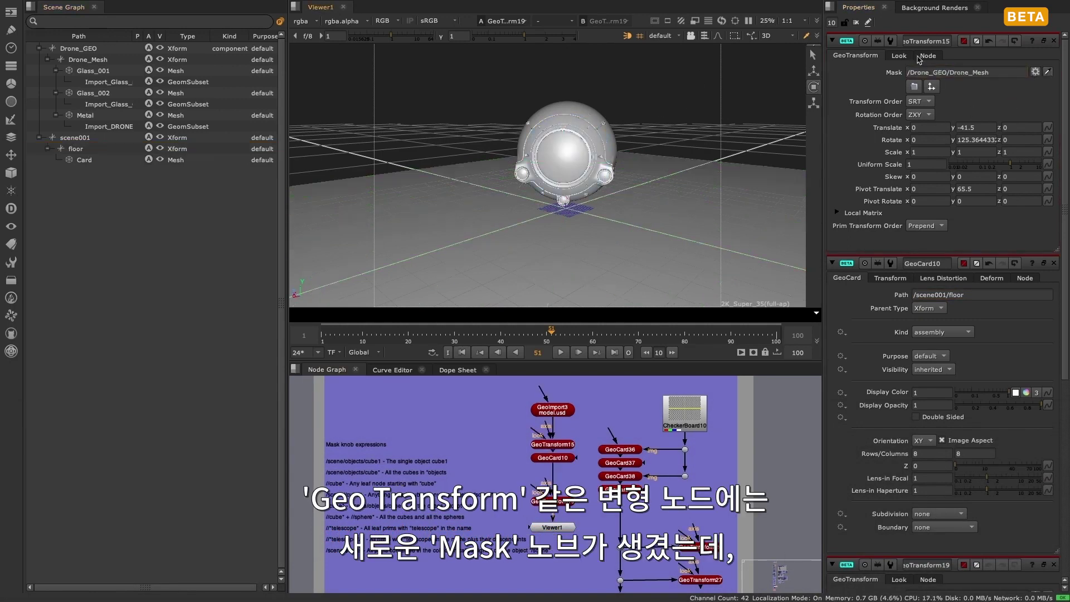
click(914, 127)
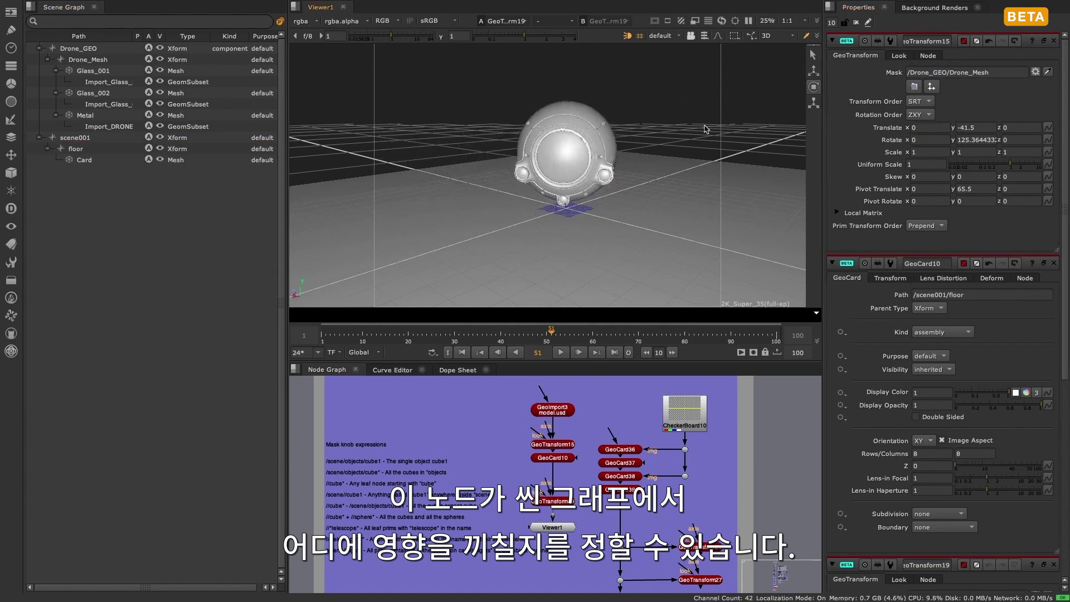
mouse_move(1001, 166)
mouse_down()
mouse_move(1023, 167)
mouse_move(1013, 169)
mouse_up()
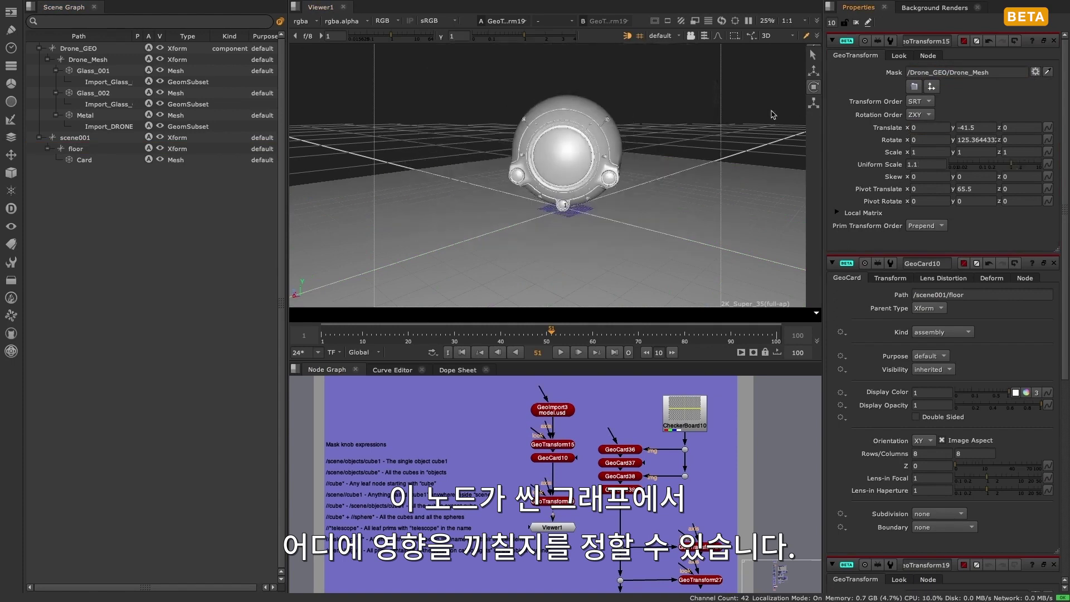
click(1036, 72)
click(981, 132)
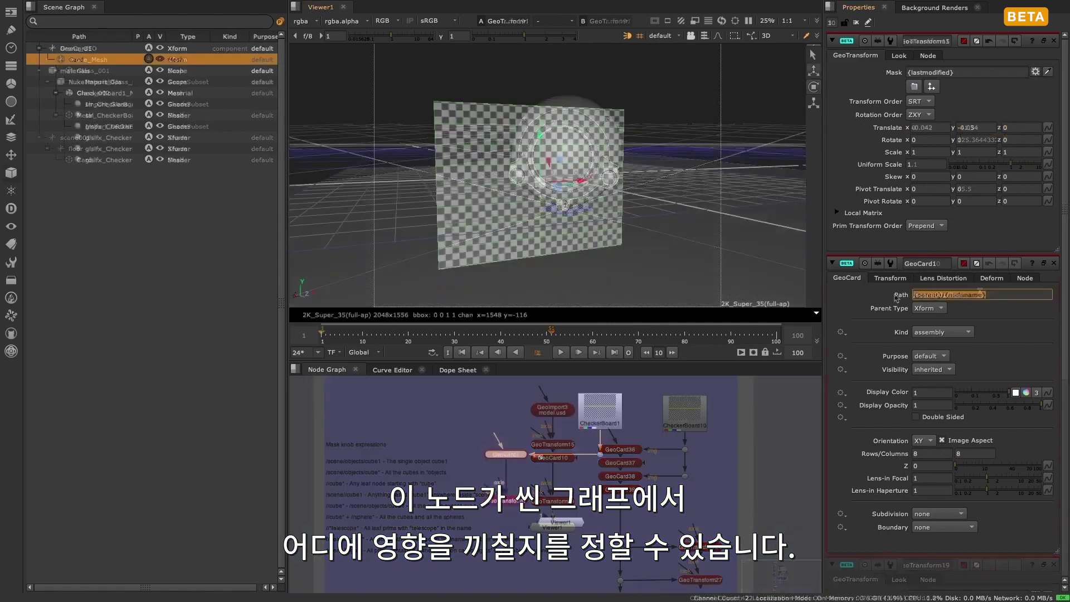
- Set GeoCard1's path to /Scene001/Shot001/BG/Card001
text(/S)
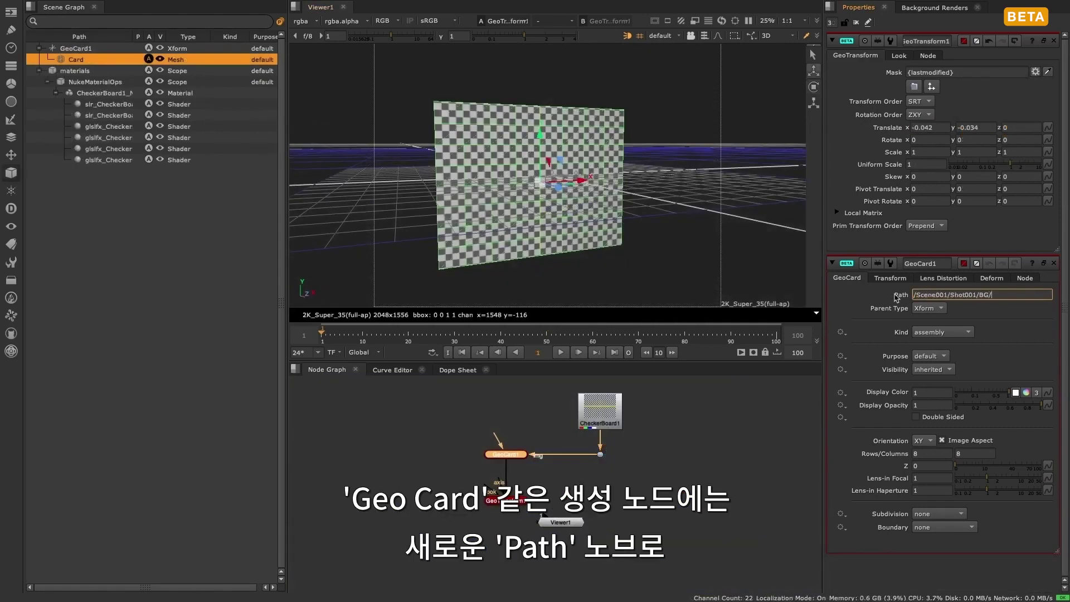
text(Card001)
key(Return)
drag(1017, 294, 940, 294)
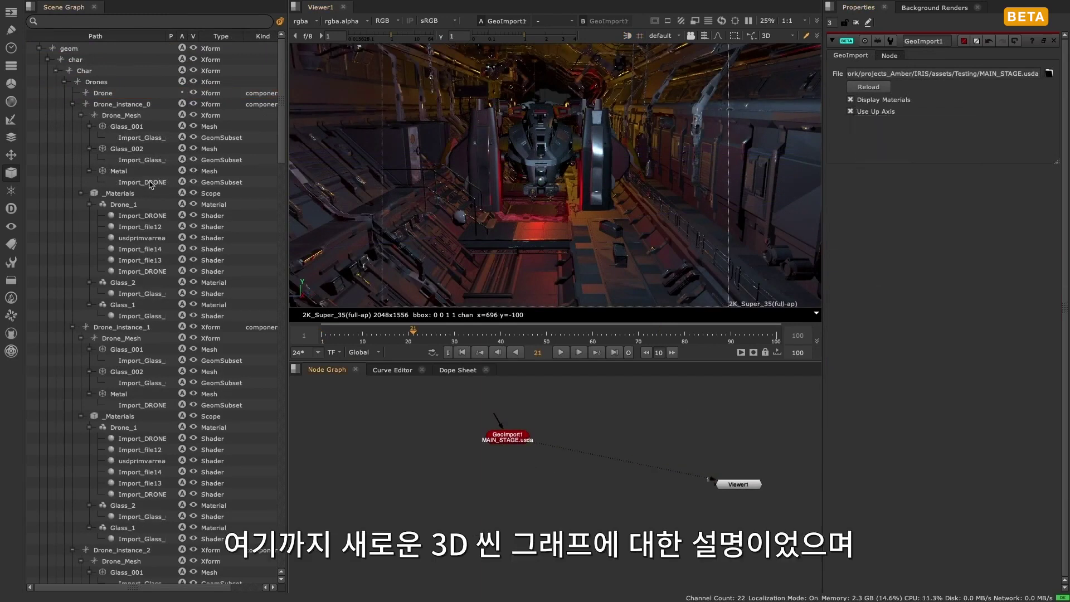
- Browse the first drone's materials by selecting the range of shaders under Drone_1 and the Glass_2 material
click(145, 217)
shift+click(141, 271)
click(151, 284)
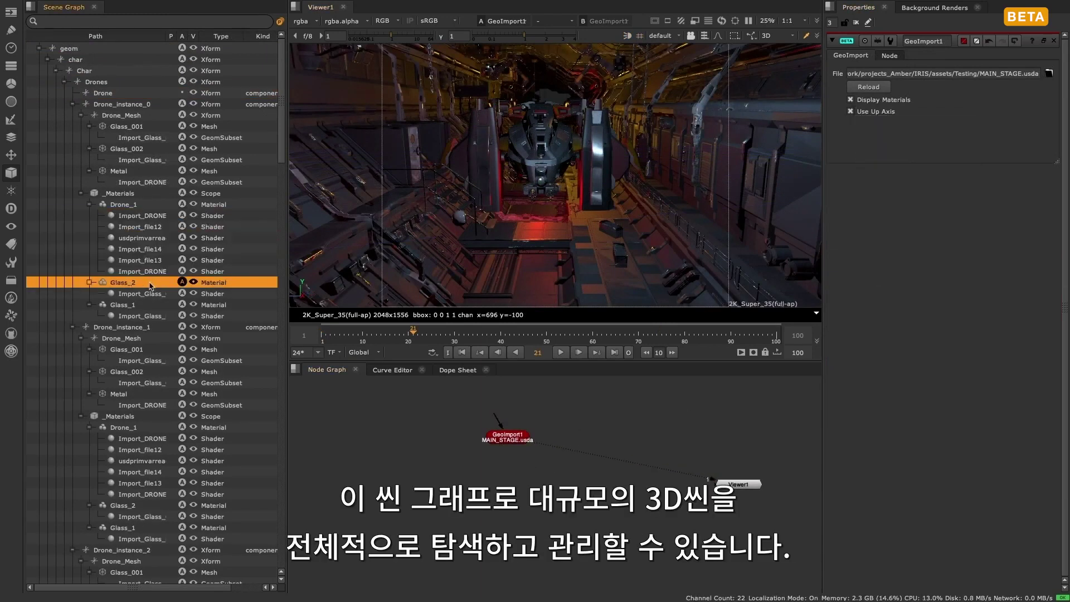
- Collapse the char branch and toggle the visibility of pointlight_RED1 under lights
click(47, 59)
click(170, 505)
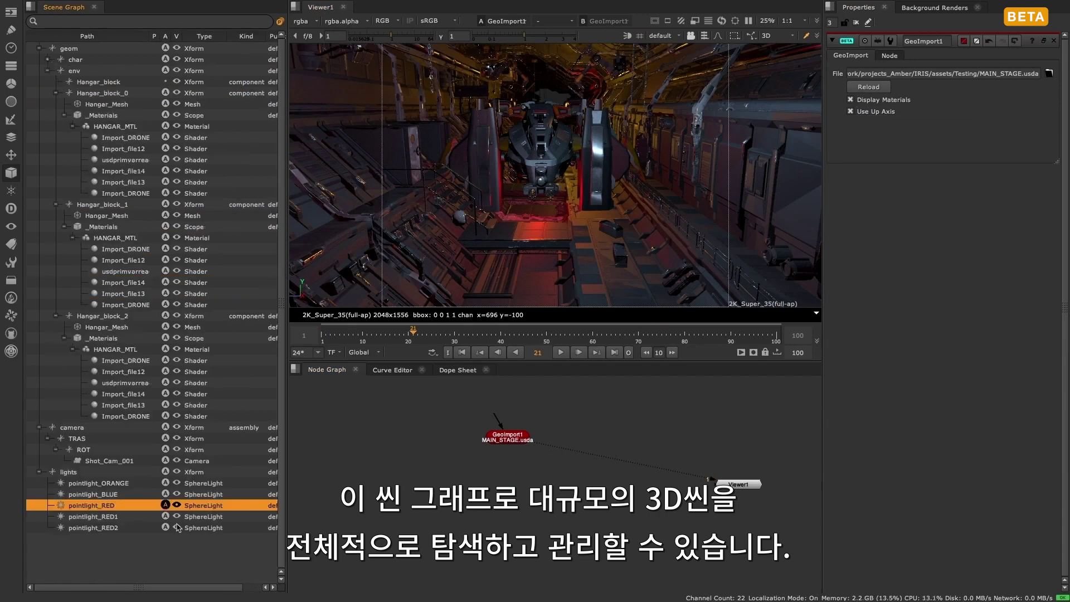
click(178, 517)
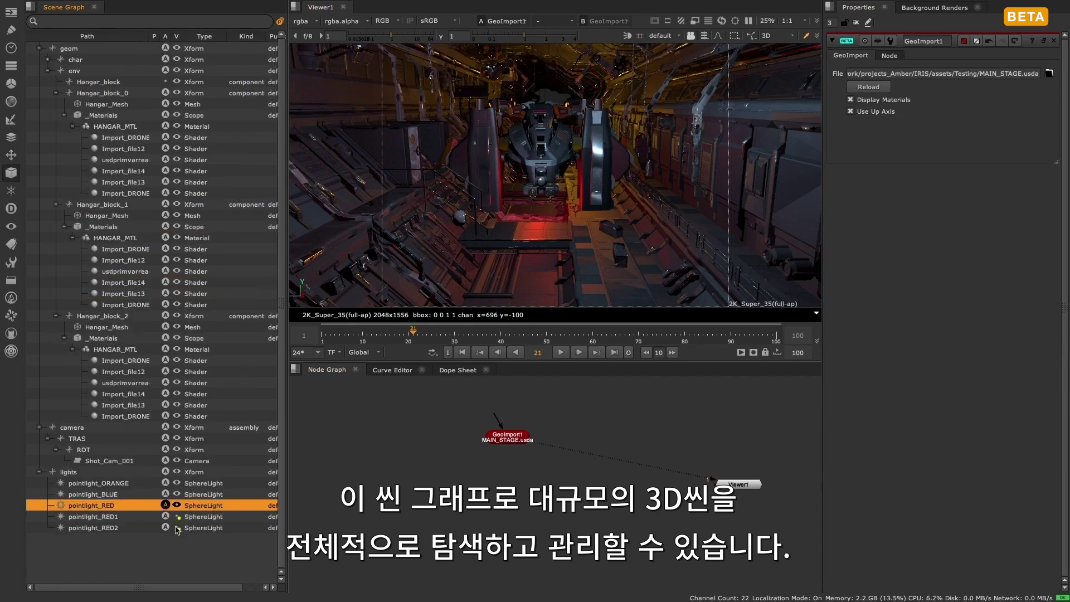
right_click(177, 518)
click(180, 544)
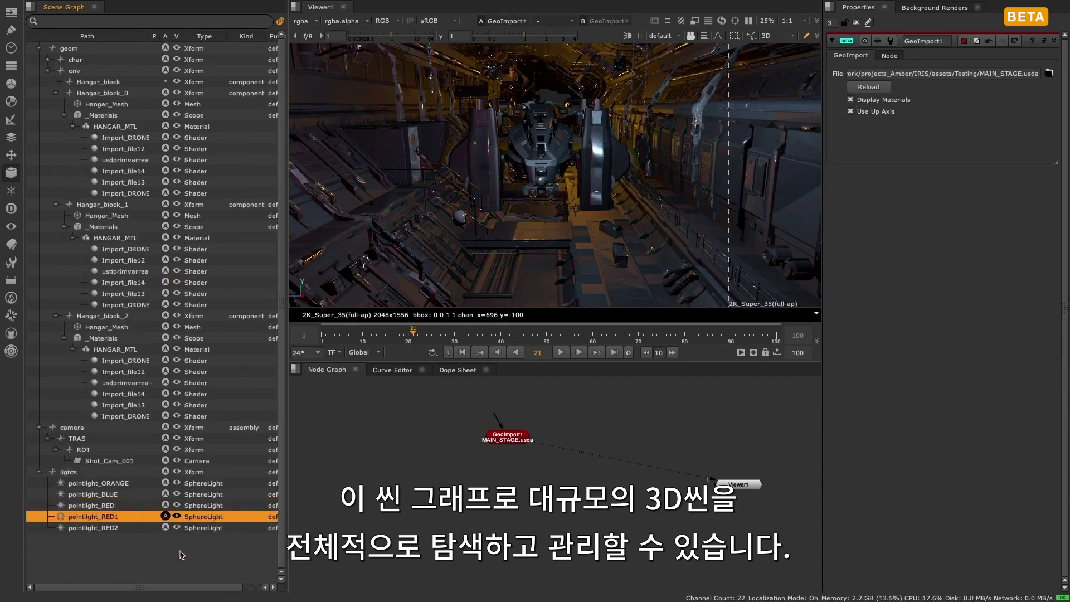